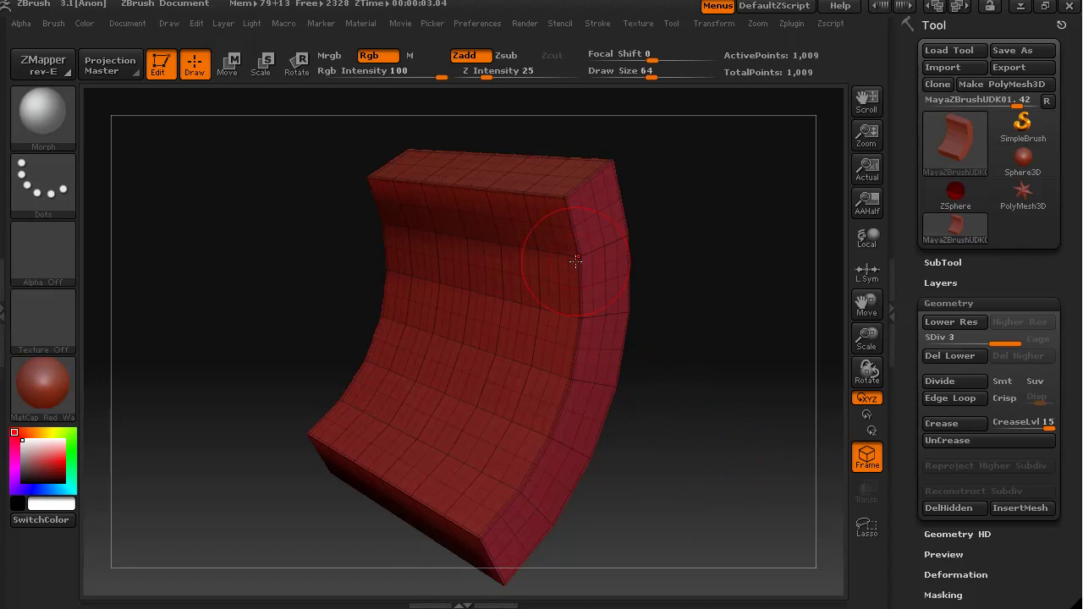
Step: Orbit the bent red block to inspect its curved side and front three-quarter view
left_click_drag(699, 447, 659, 435)
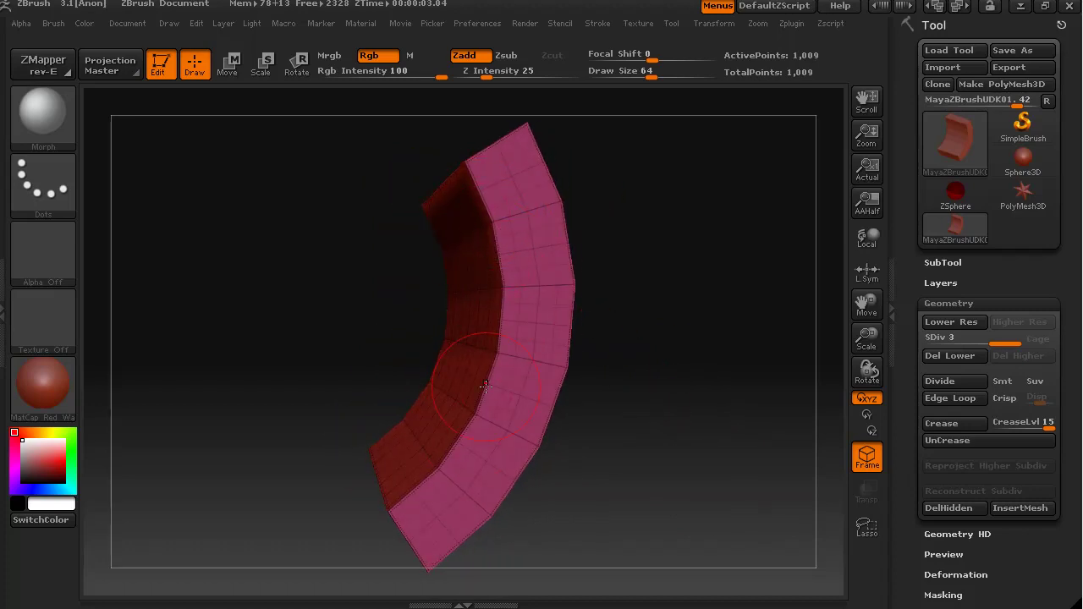
left_click_drag(647, 471, 676, 520)
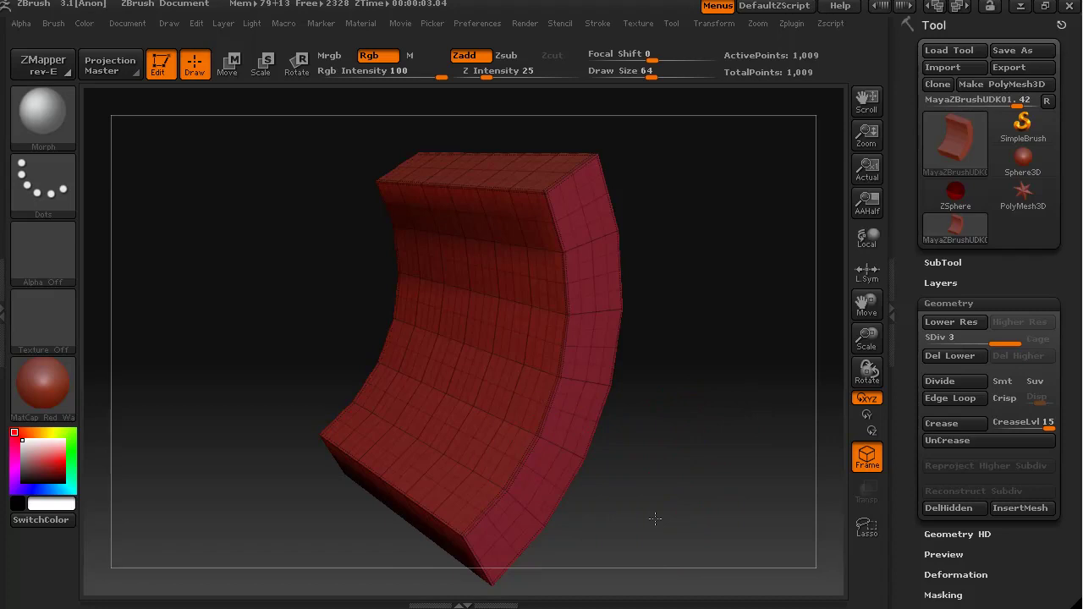
mouse_move(655, 519)
left_mouse_down()
mouse_move(677, 507)
mouse_move(656, 518)
left_mouse_up()
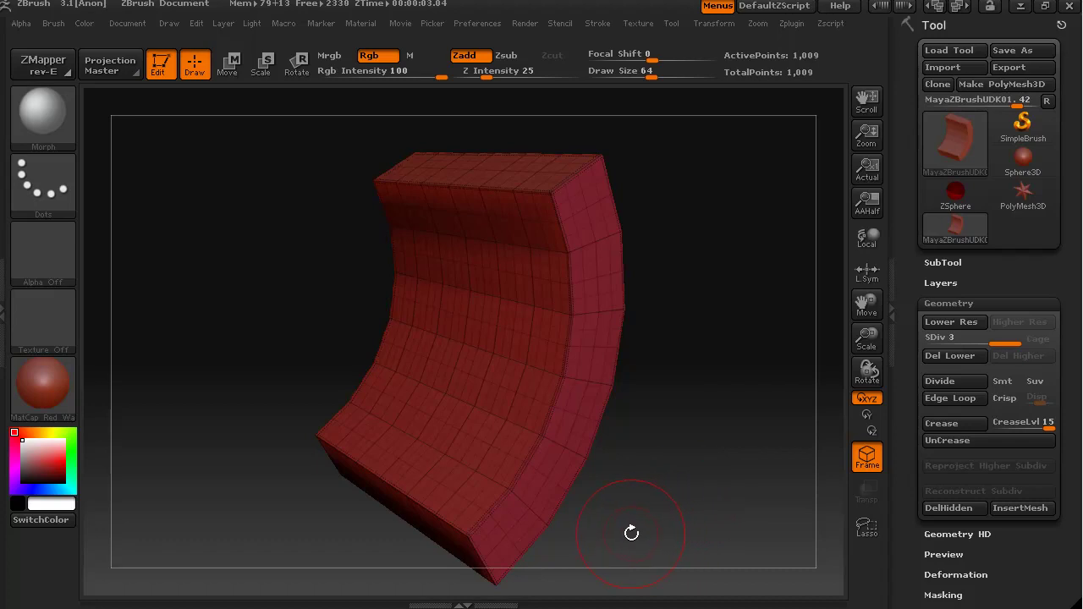
mouse_move(631, 533)
left_mouse_down()
mouse_move(645, 515)
mouse_move(616, 528)
mouse_move(627, 526)
left_mouse_up()
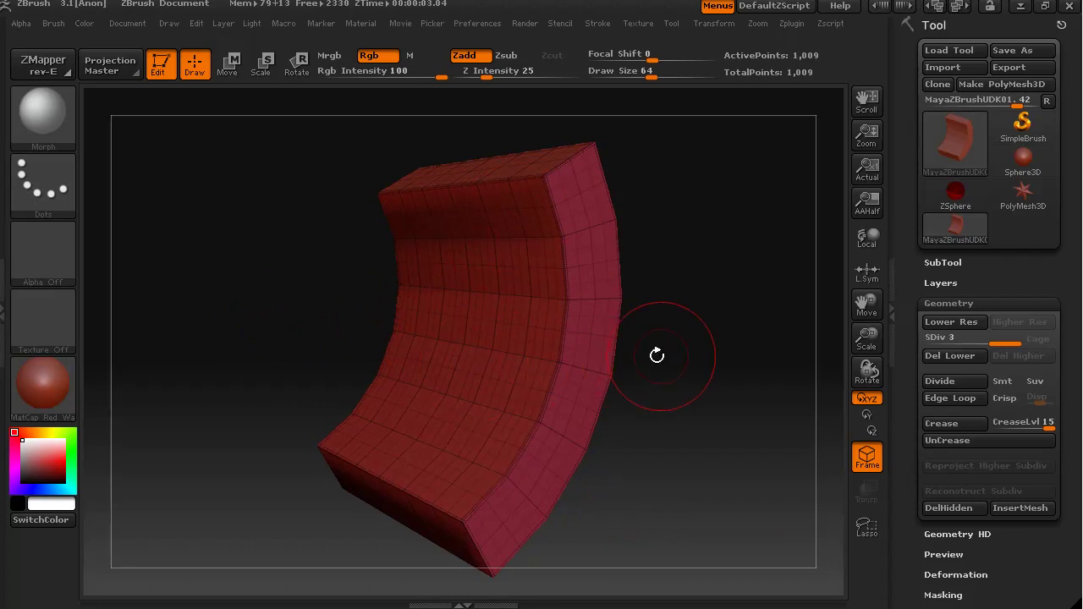
Step: Isolate the front polygroup, invert visibility to leave only the side strips, and view from above
left_click(485, 334, "ctrl+shift")
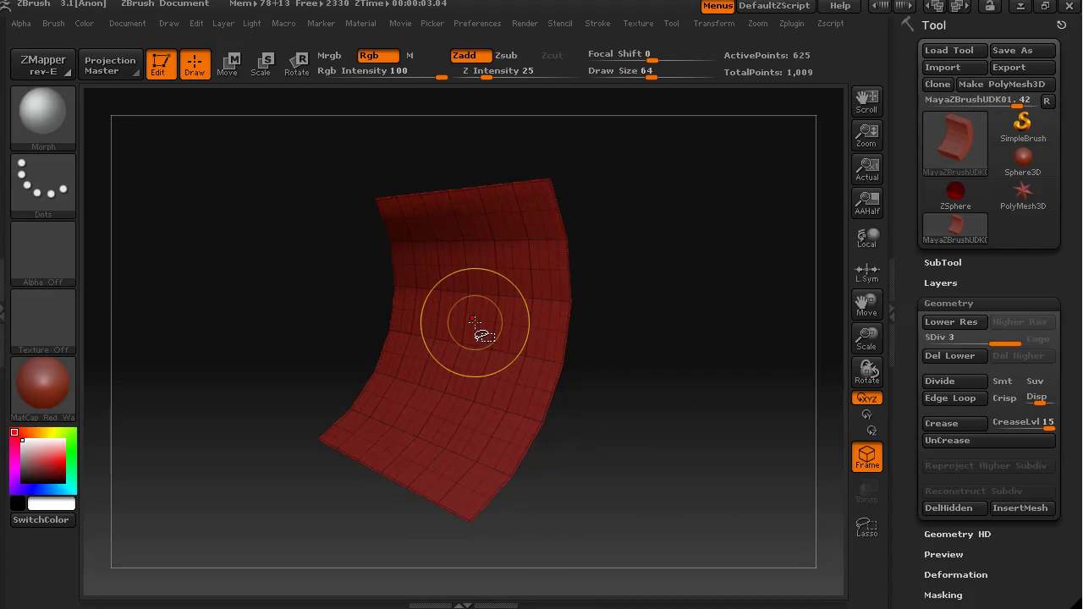
left_click(475, 322, "ctrl+shift")
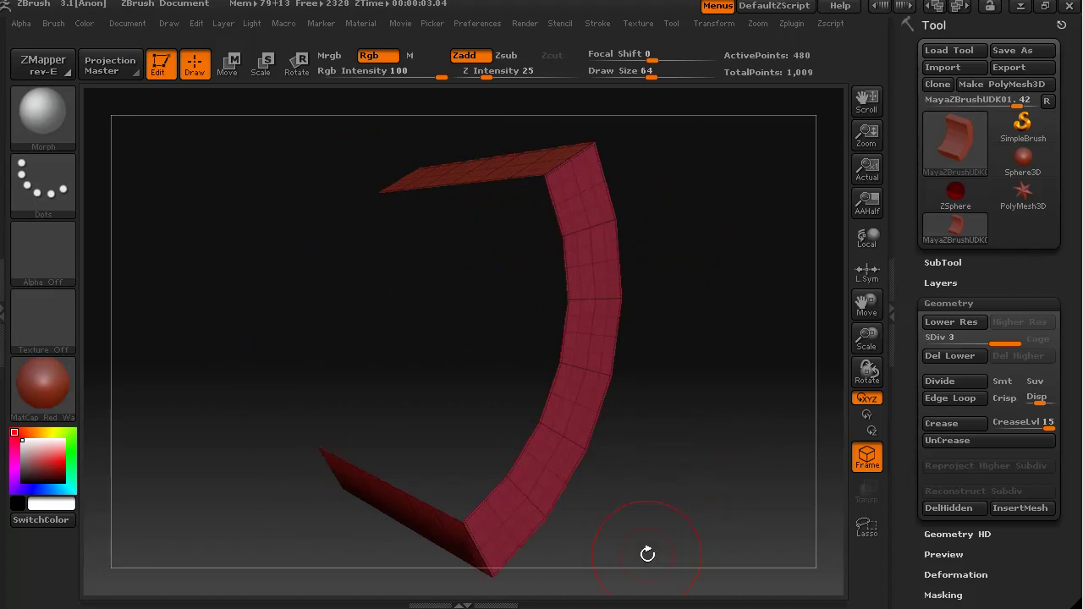
mouse_move(636, 529)
left_mouse_down()
mouse_move(786, 512)
mouse_move(679, 522)
mouse_move(714, 515)
left_mouse_up()
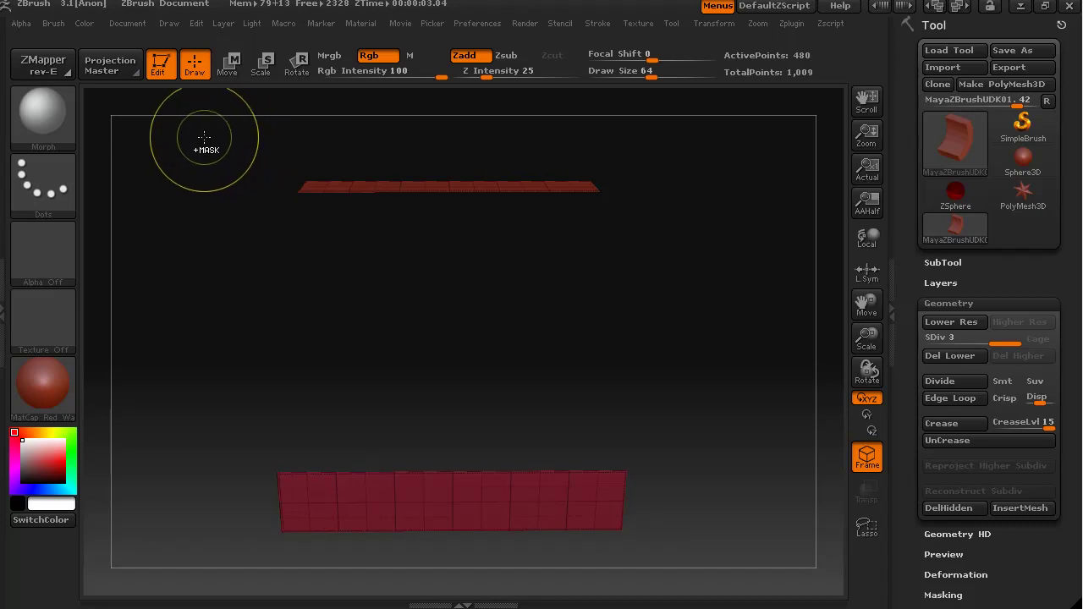
Step: Ctrl-drag one marquee across the visible side strips to mask them
mouse_move(206, 138)
left_mouse_down("ctrl")
mouse_move(541, 379)
mouse_move(743, 569)
mouse_move(730, 563)
mouse_move(730, 527)
mouse_move(647, 545)
mouse_move(689, 549)
mouse_move(641, 550)
mouse_move(643, 531)
mouse_move(664, 546)
mouse_move(580, 448)
left_mouse_up("ctrl")
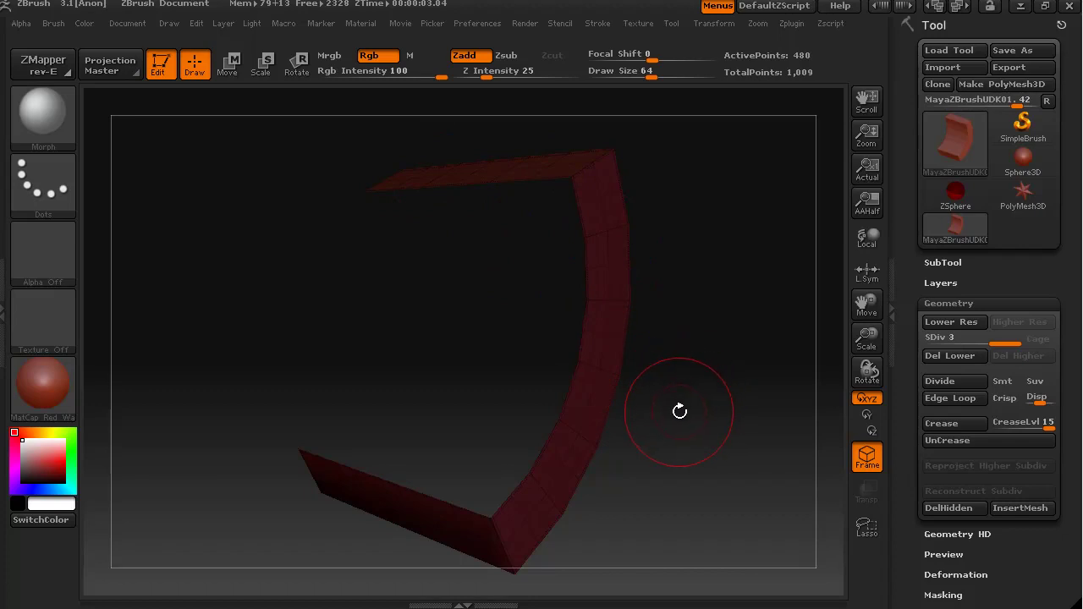
Step: Unhide all faces to show the whole panel, then orbit to inspect the masked sides
left_click(721, 457, "ctrl+shift")
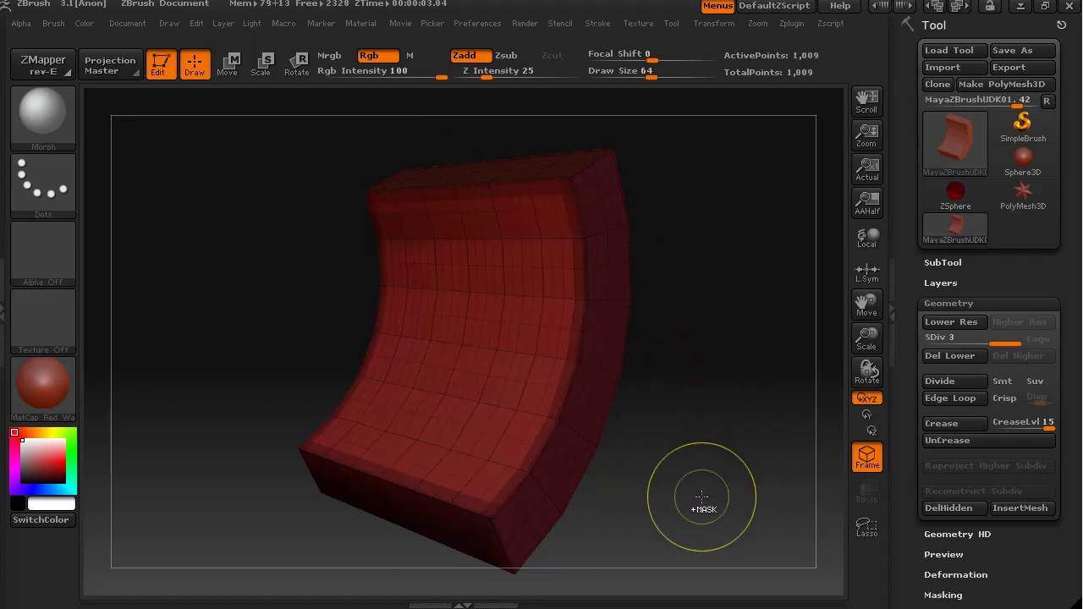
mouse_move(676, 527)
left_mouse_down()
mouse_move(720, 502)
mouse_move(634, 527)
mouse_move(723, 527)
mouse_move(695, 529)
left_mouse_up()
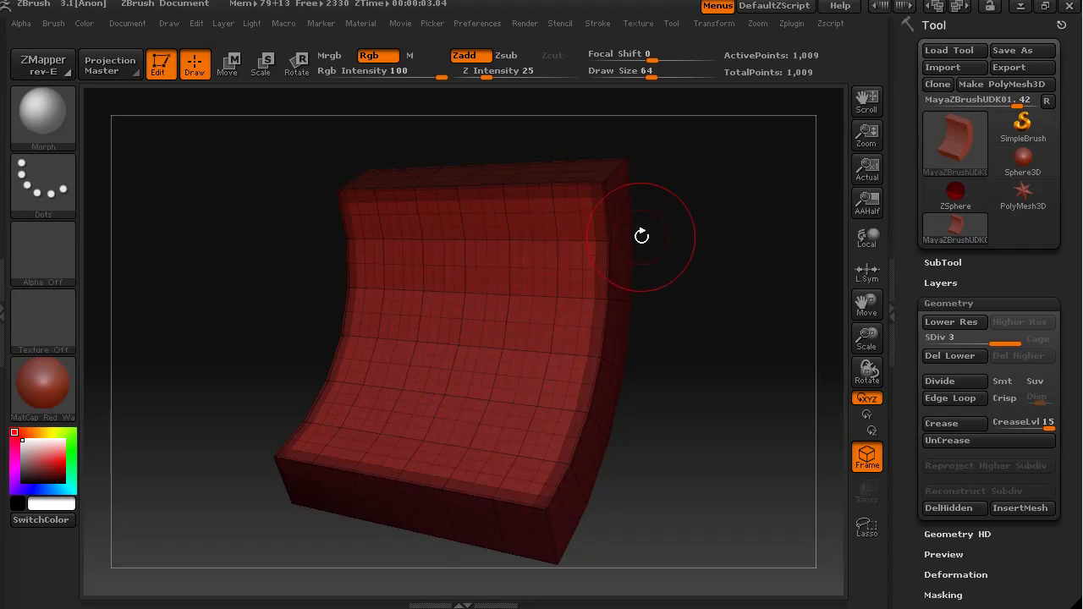
left_click_drag(714, 487, 681, 498)
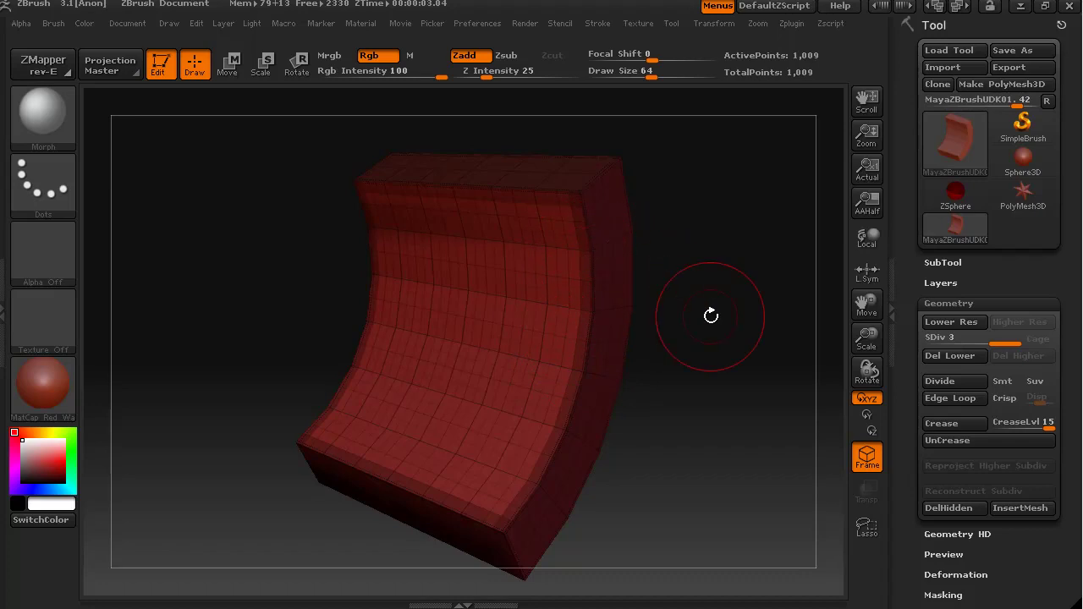
Step: Select the Standard brush, sculpt a test bulge on the panel, then undo it
left_click(47, 119)
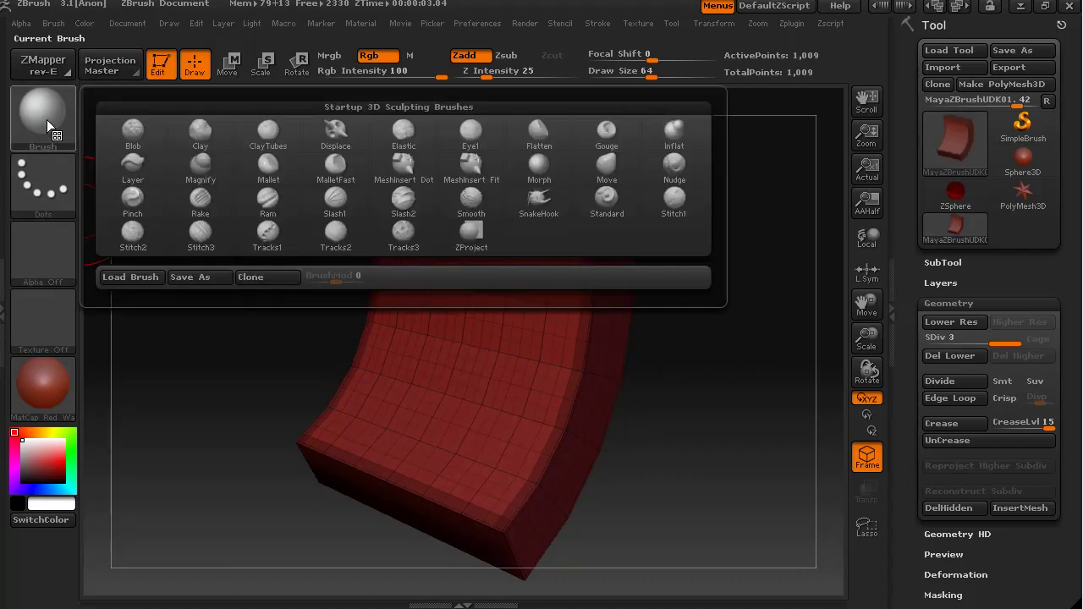
left_click(609, 202)
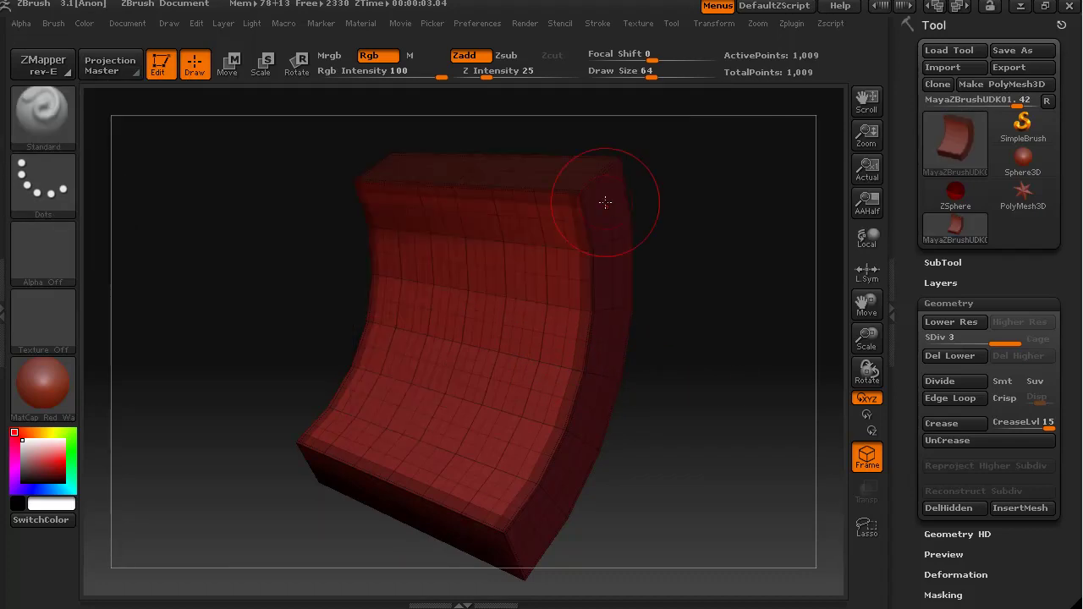
mouse_move(676, 486)
left_mouse_down()
mouse_move(711, 504)
mouse_move(691, 499)
left_mouse_up()
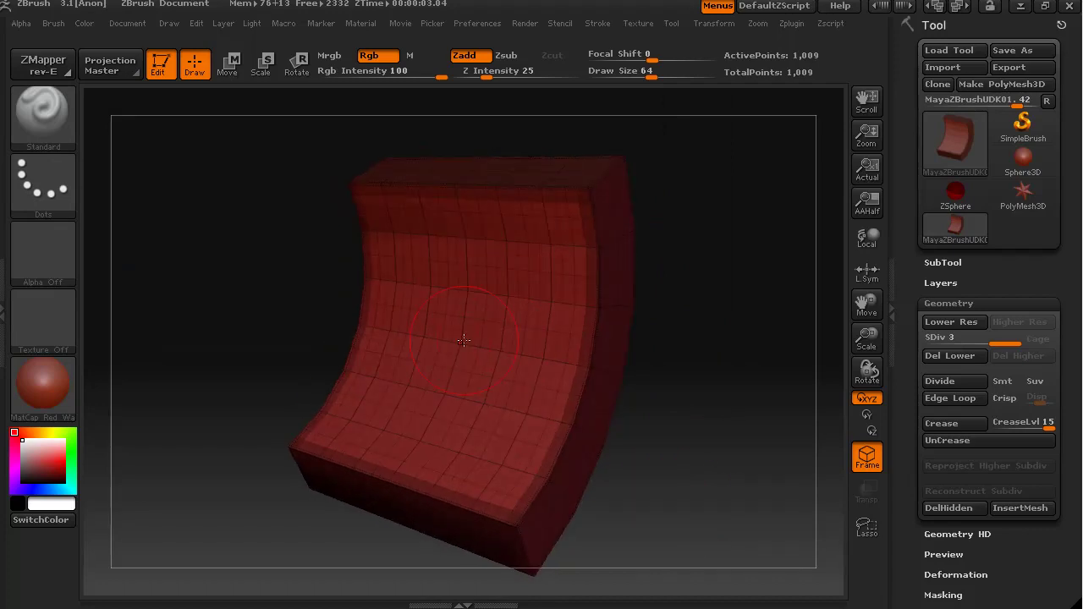
mouse_move(492, 354)
left_mouse_down()
mouse_move(526, 297)
mouse_move(568, 299)
mouse_move(613, 369)
mouse_move(563, 465)
mouse_move(534, 486)
mouse_move(492, 492)
mouse_move(464, 444)
mouse_move(515, 401)
left_mouse_up()
mouse_move(693, 439)
left_mouse_down()
mouse_move(635, 435)
mouse_move(604, 465)
mouse_move(696, 478)
mouse_move(754, 394)
mouse_move(684, 449)
mouse_move(612, 459)
mouse_move(666, 492)
mouse_move(652, 493)
mouse_move(626, 469)
mouse_move(726, 452)
mouse_move(652, 466)
mouse_move(651, 500)
left_mouse_up()
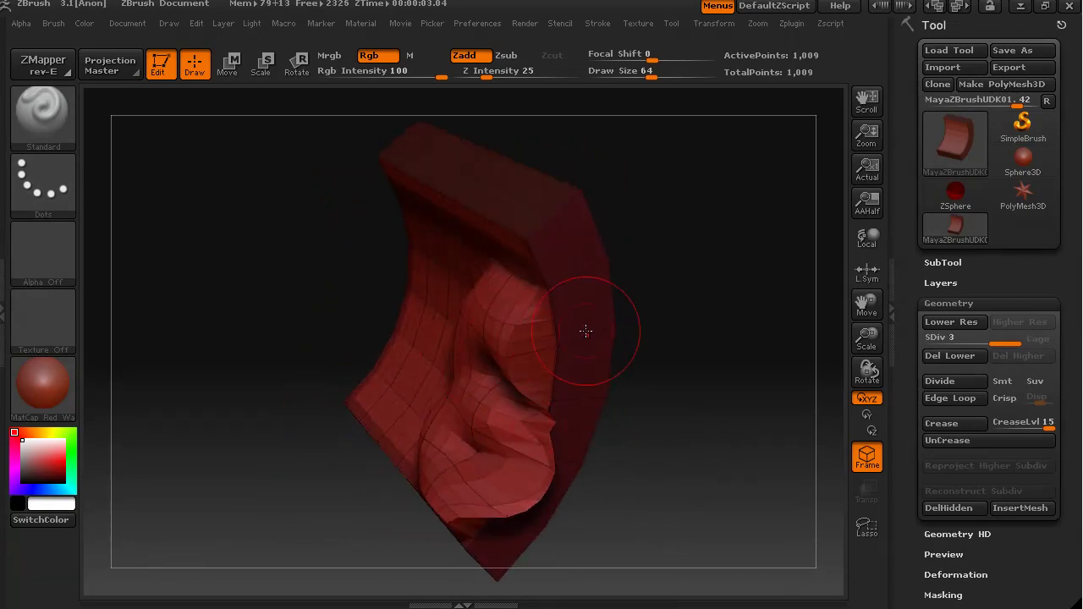
left_click_drag(531, 325, 507, 370)
mouse_move(668, 470)
left_mouse_down()
mouse_move(661, 515)
mouse_move(689, 483)
mouse_move(674, 492)
left_mouse_up()
key("ctrl+z")
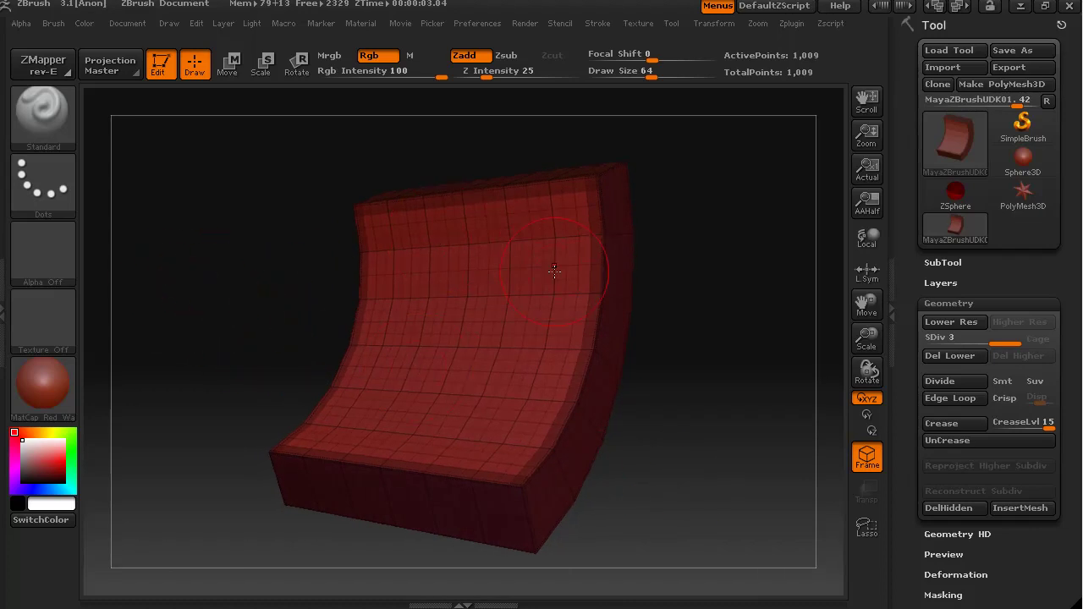
Step: Try the Smooth brush, then switch back to the Standard brush
left_click(36, 126)
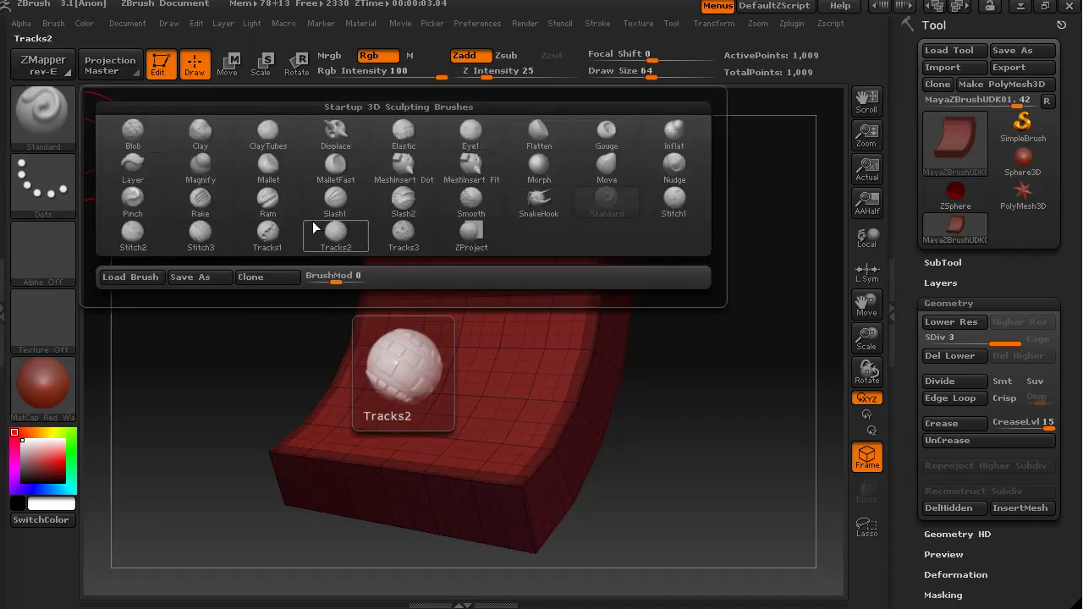
left_click(471, 200)
left_click_drag(737, 387, 721, 407)
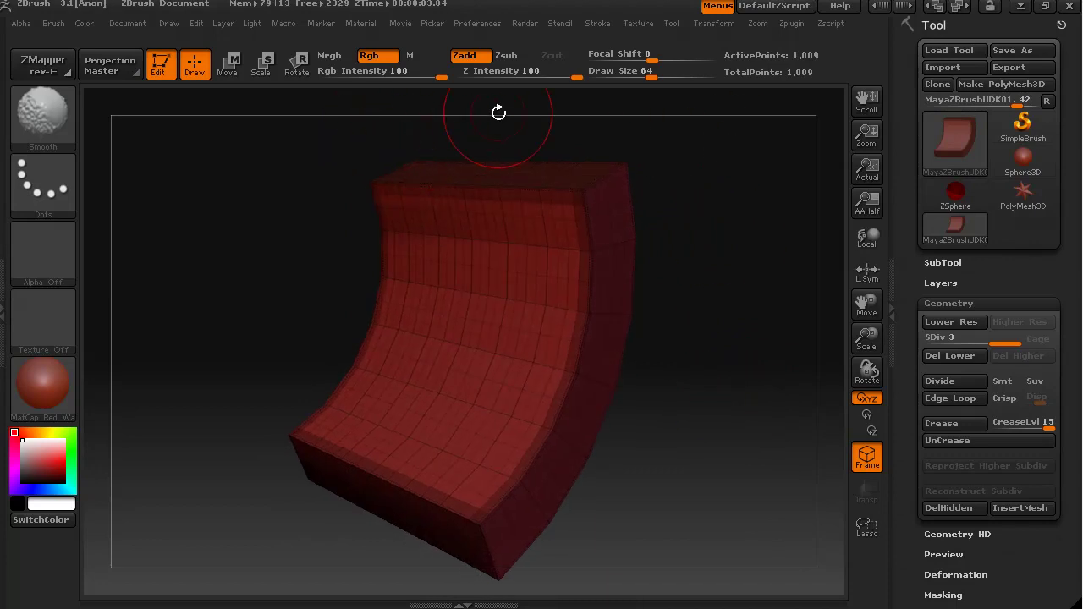
left_click(44, 119)
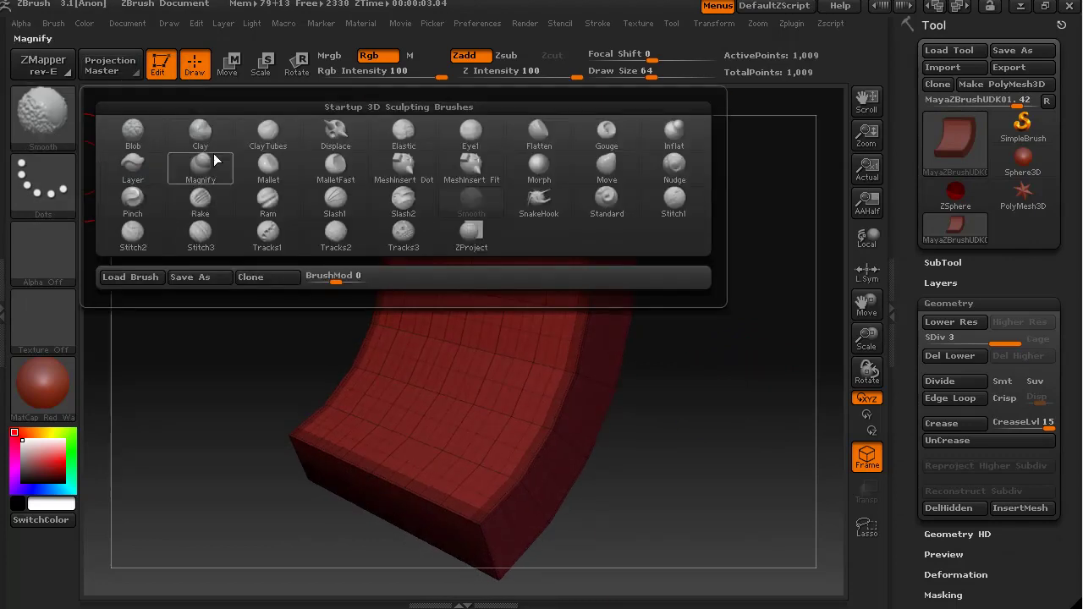
left_click(608, 201)
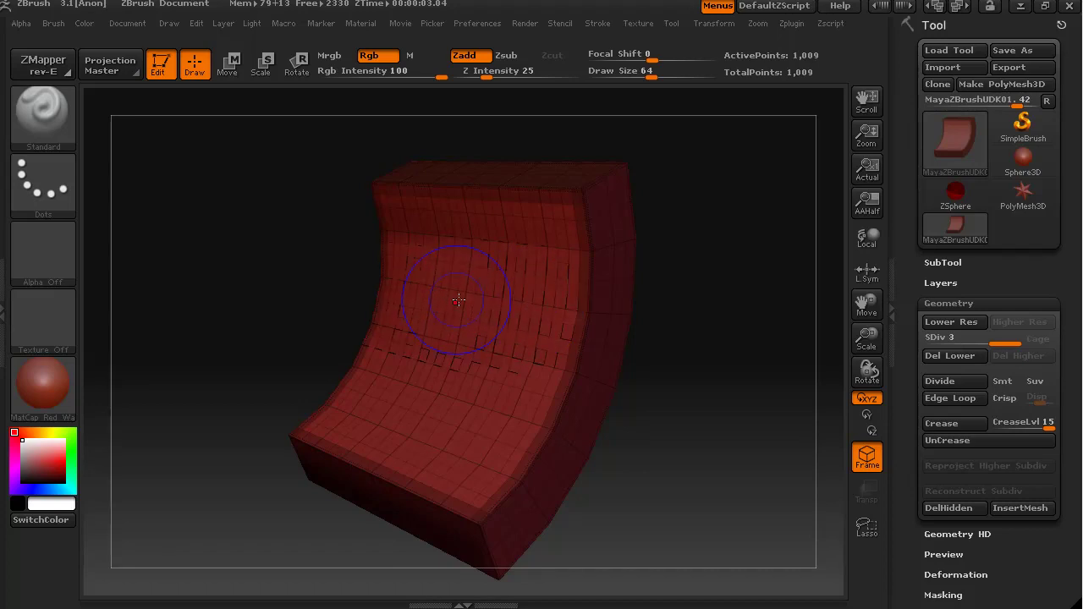
left_click_drag(645, 387, 703, 453)
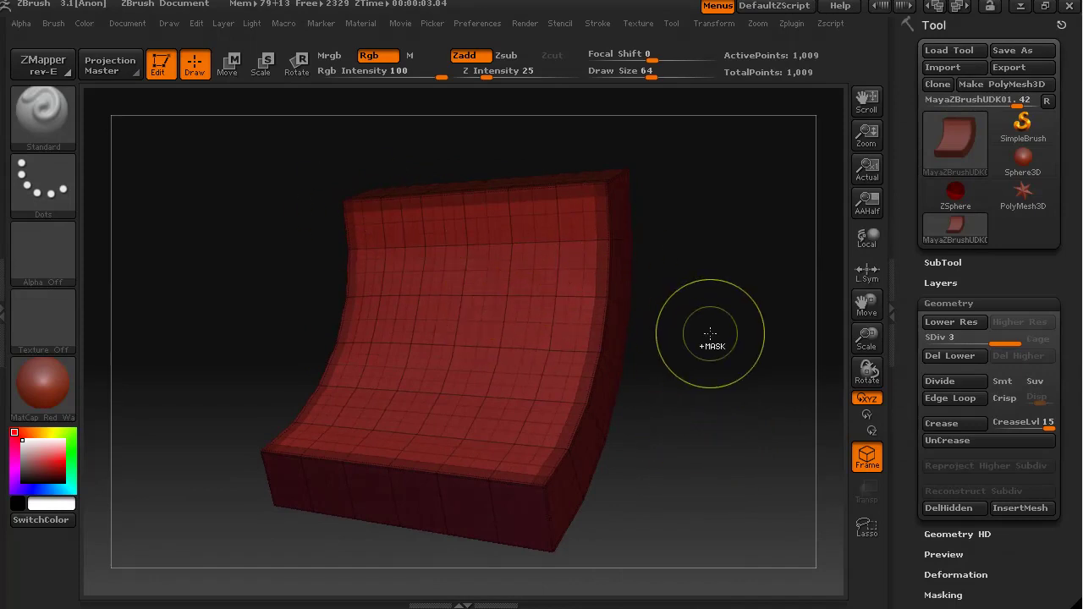
Step: Select the Smooth brush and lower its Z Intensity to 12
left_click(49, 122)
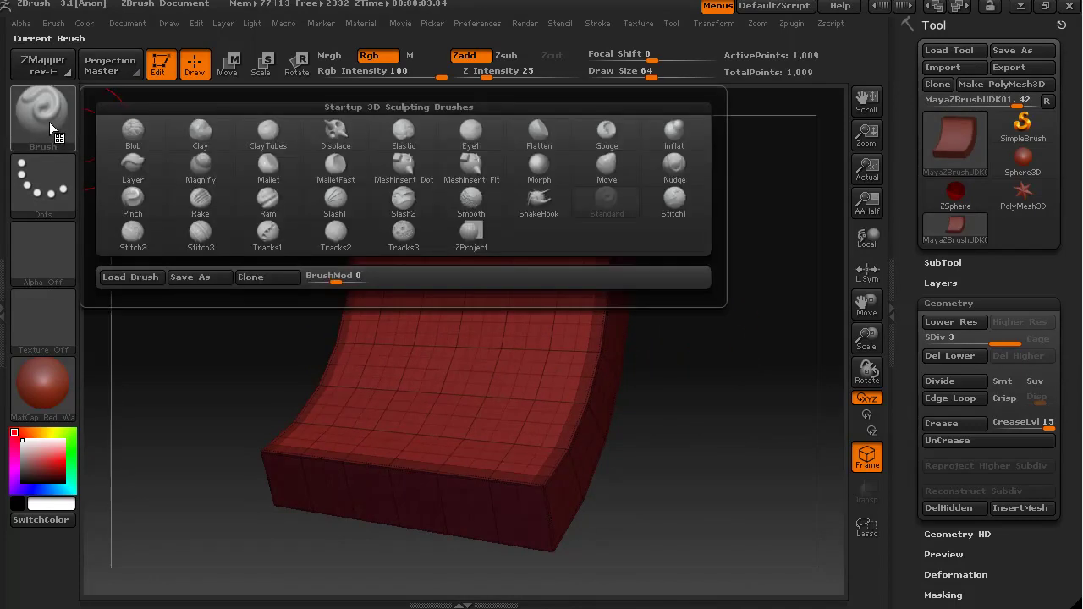
left_click(469, 201)
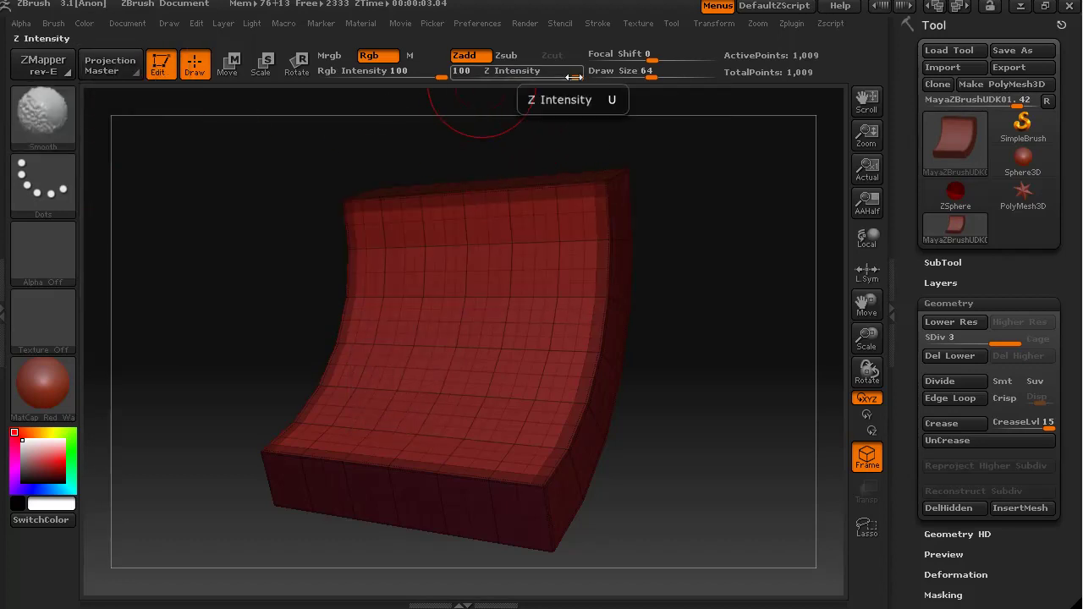
left_click_drag(573, 77, 561, 80)
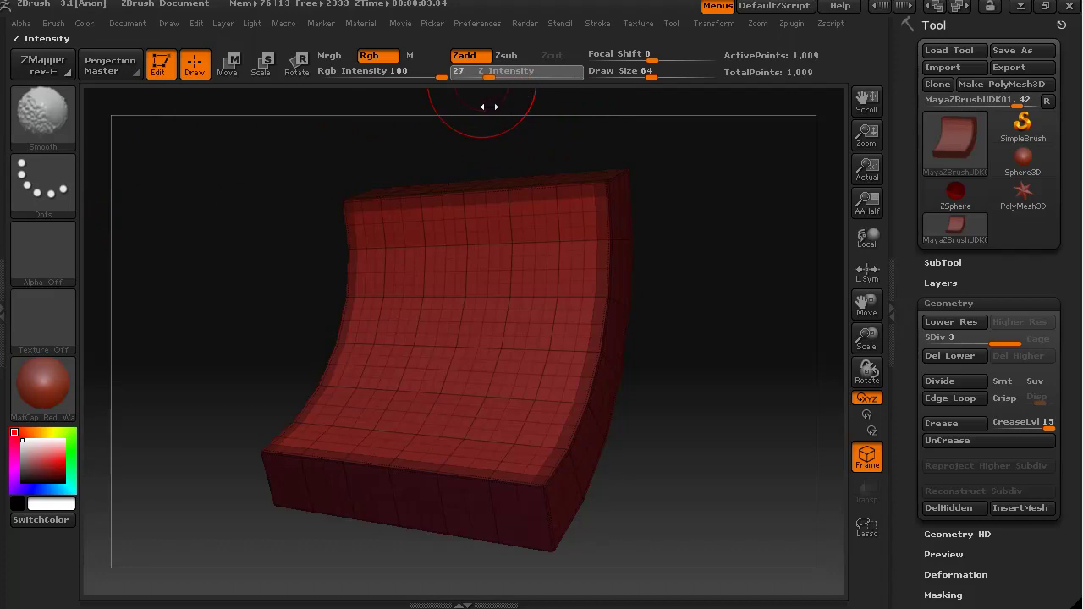
left_click_drag(483, 108, 480, 109)
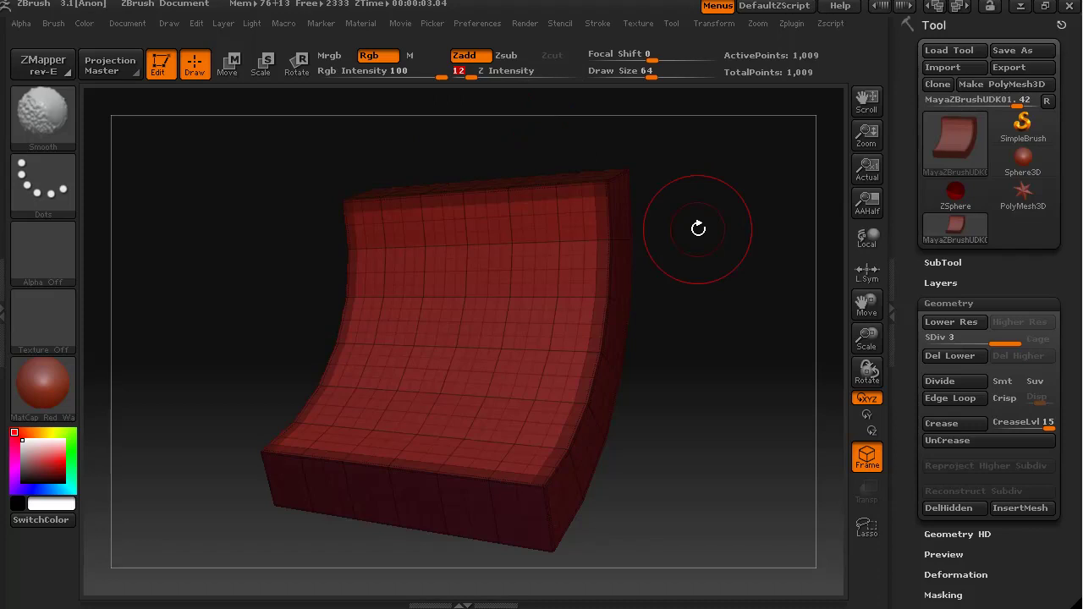
left_click_drag(710, 491, 687, 460)
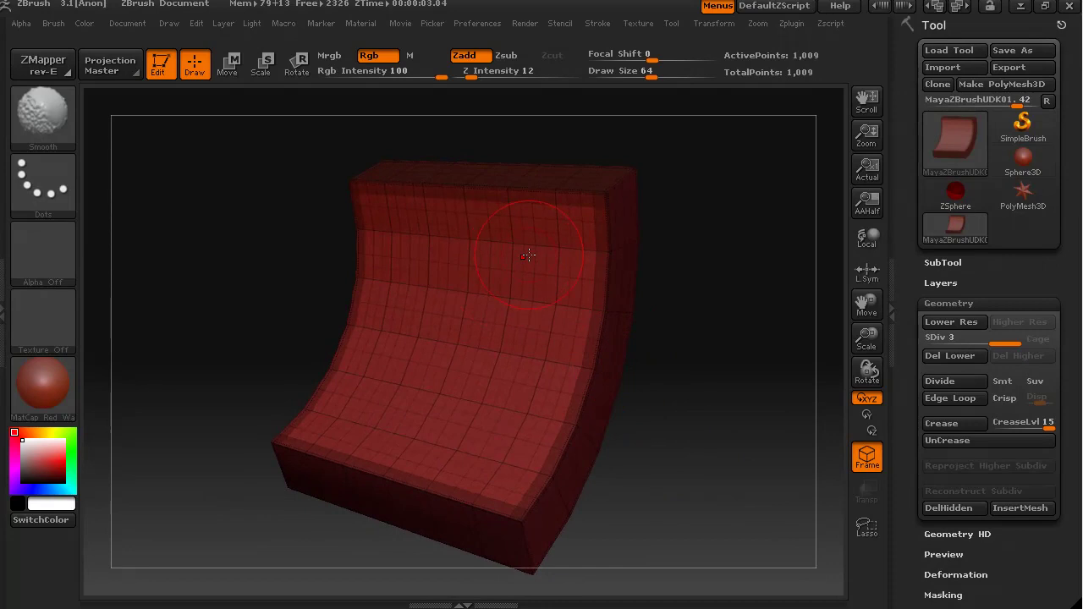
Step: Turn off Rgb so the brush only reshapes, then orbit to inspect the block
left_click(369, 55)
mouse_move(677, 495)
left_mouse_down()
mouse_move(720, 493)
mouse_move(667, 482)
mouse_move(621, 505)
mouse_move(685, 503)
mouse_move(642, 508)
left_mouse_up()
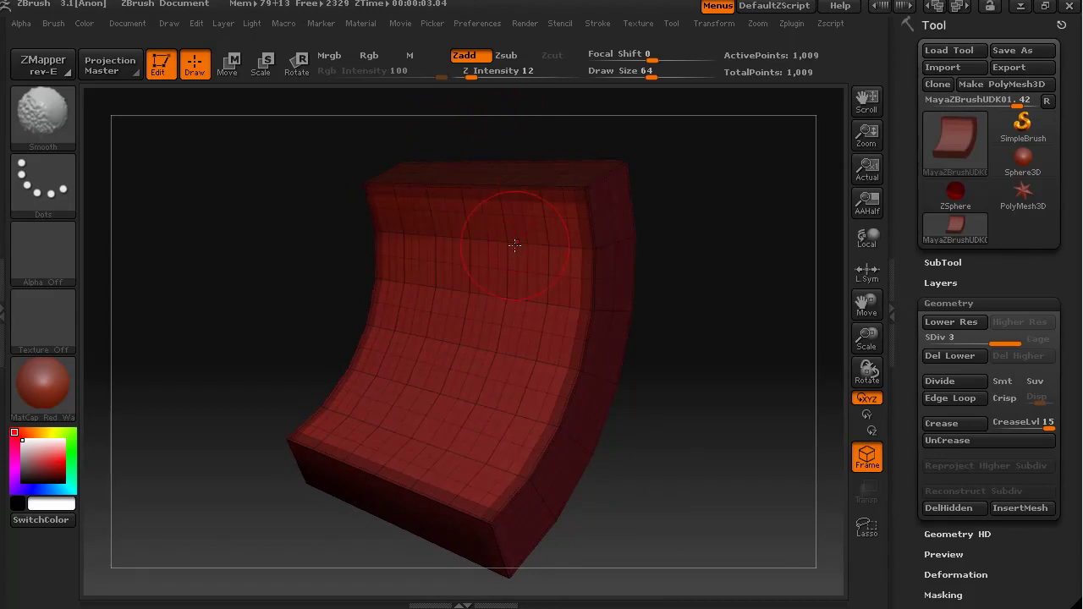
left_click_drag(627, 518, 656, 512)
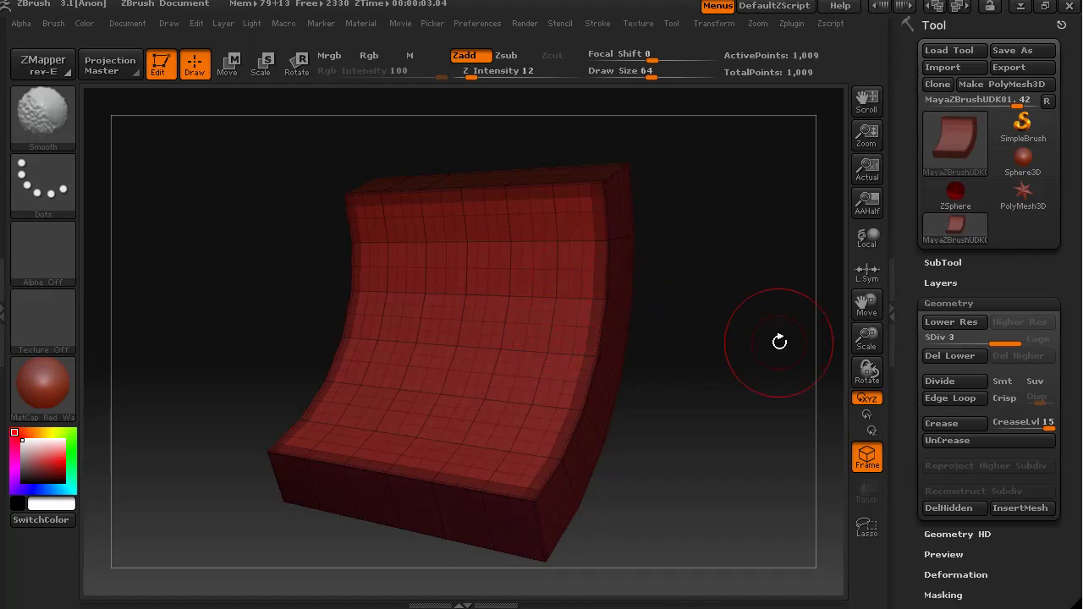
mouse_move(912, 478)
left_mouse_down()
mouse_move(896, 367)
mouse_move(908, 482)
left_mouse_up()
left_click(709, 23)
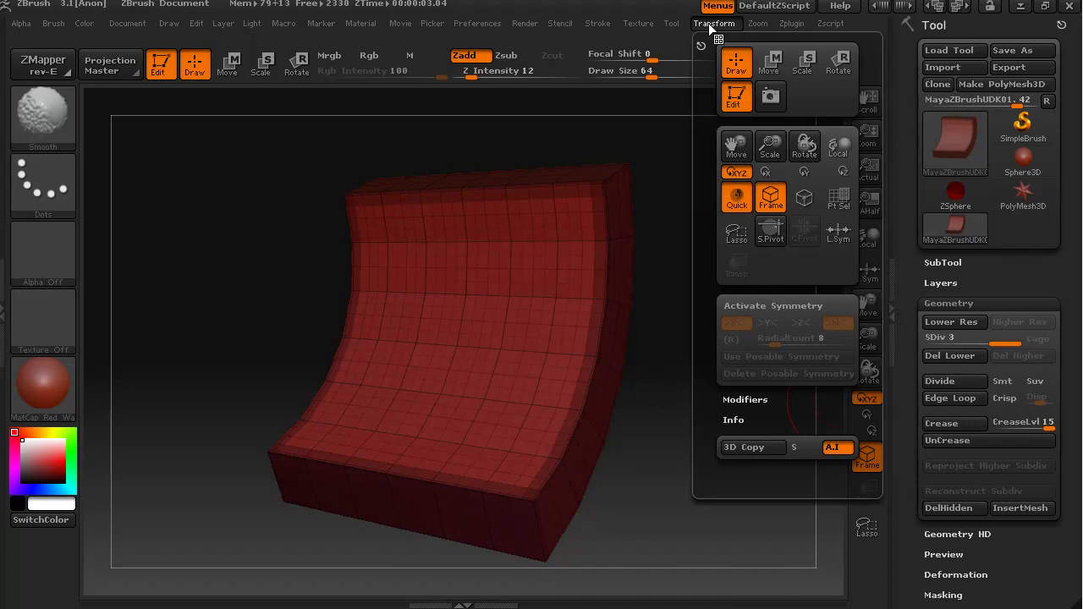
left_click(771, 305)
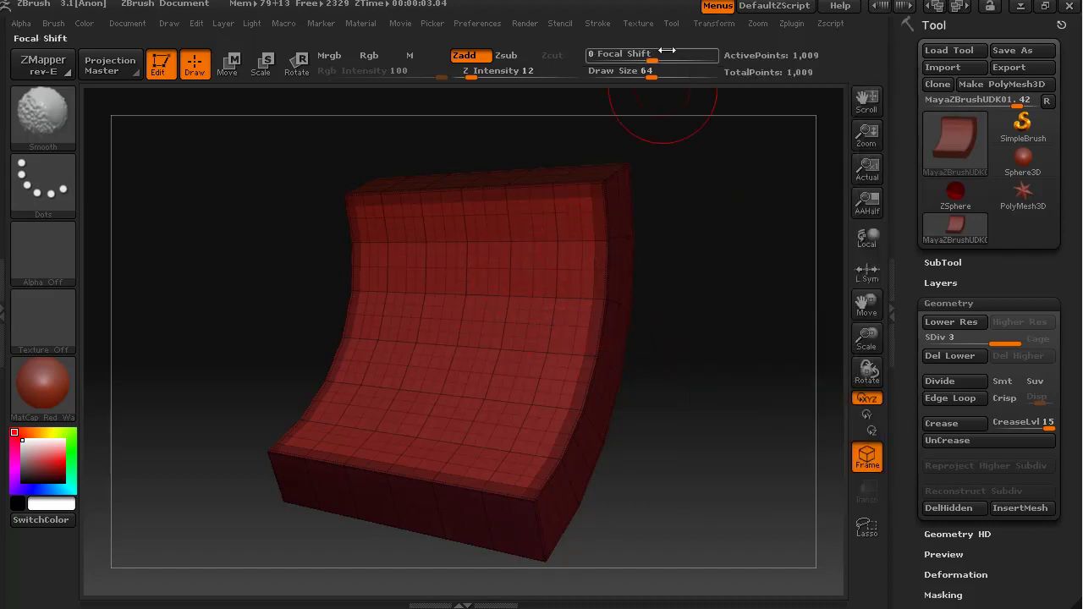
left_click(711, 22)
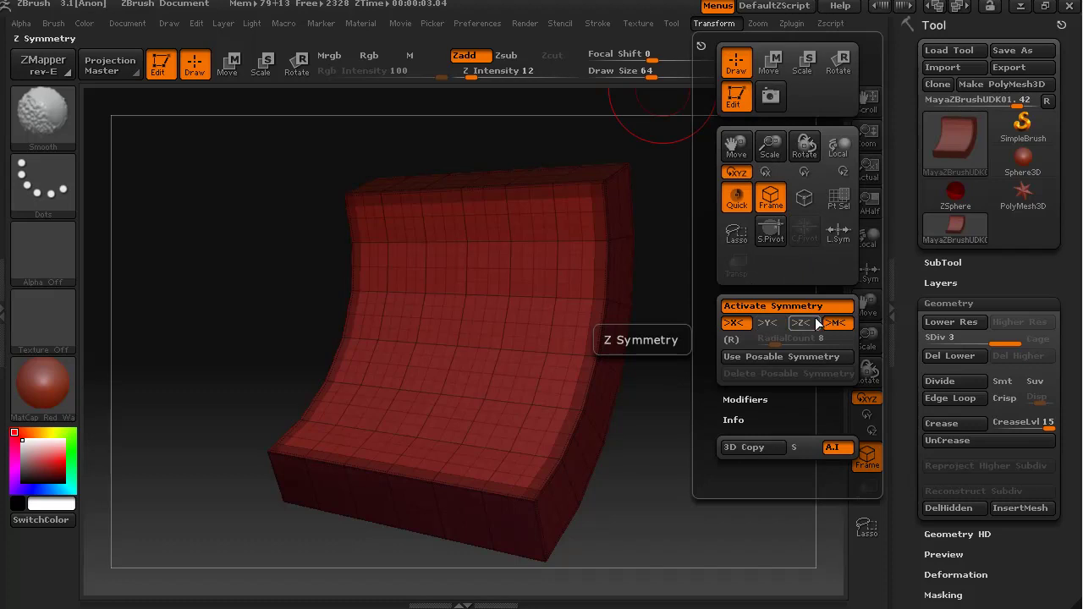
left_click(766, 322)
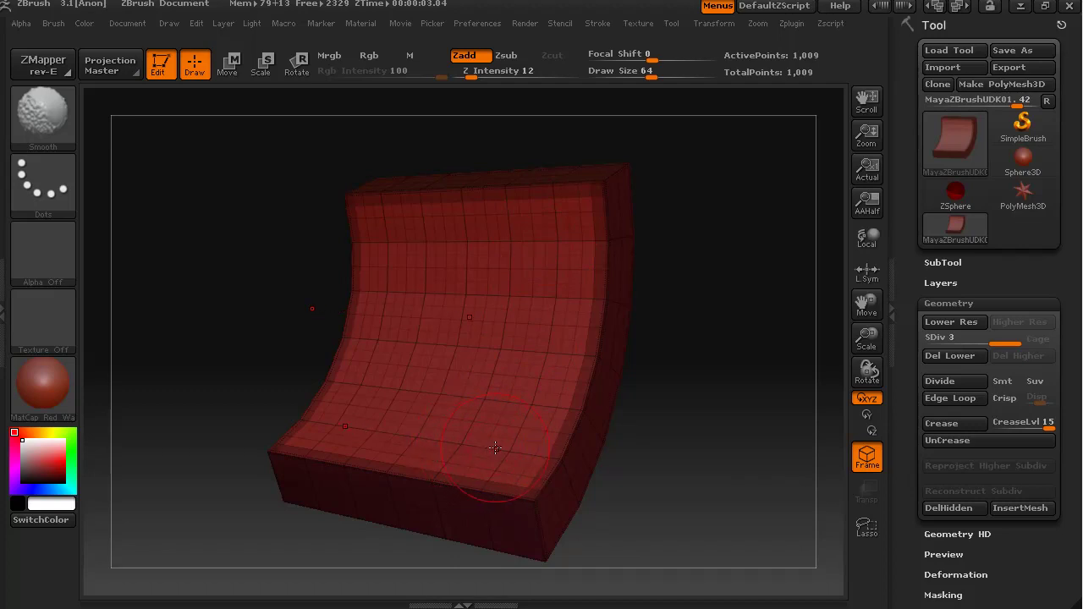
left_click(717, 24)
left_click(711, 22)
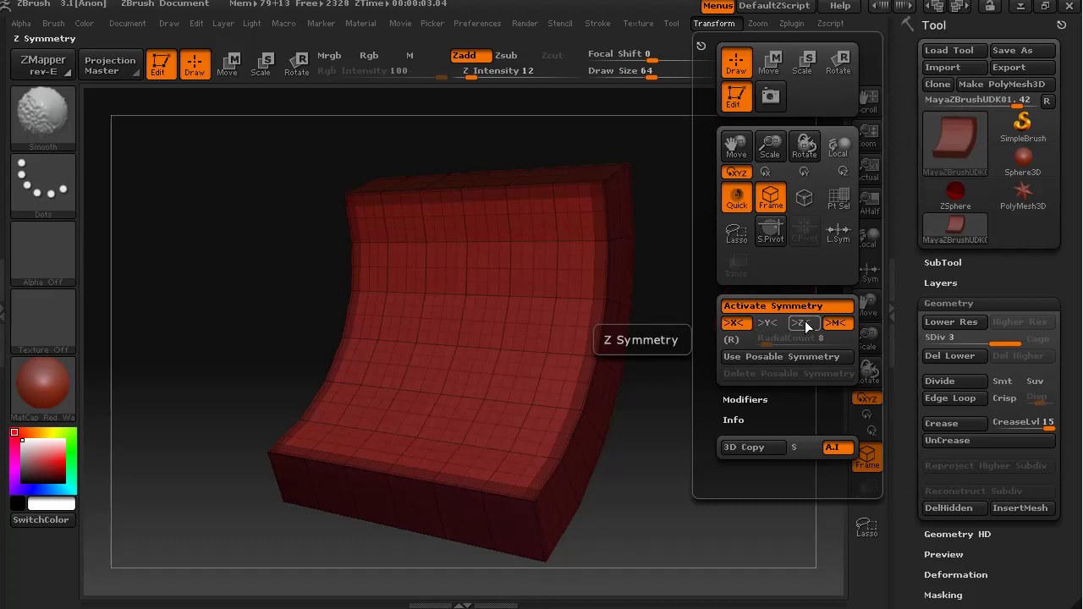
mouse_move(706, 415)
left_mouse_down()
mouse_move(668, 415)
mouse_move(713, 415)
left_mouse_up()
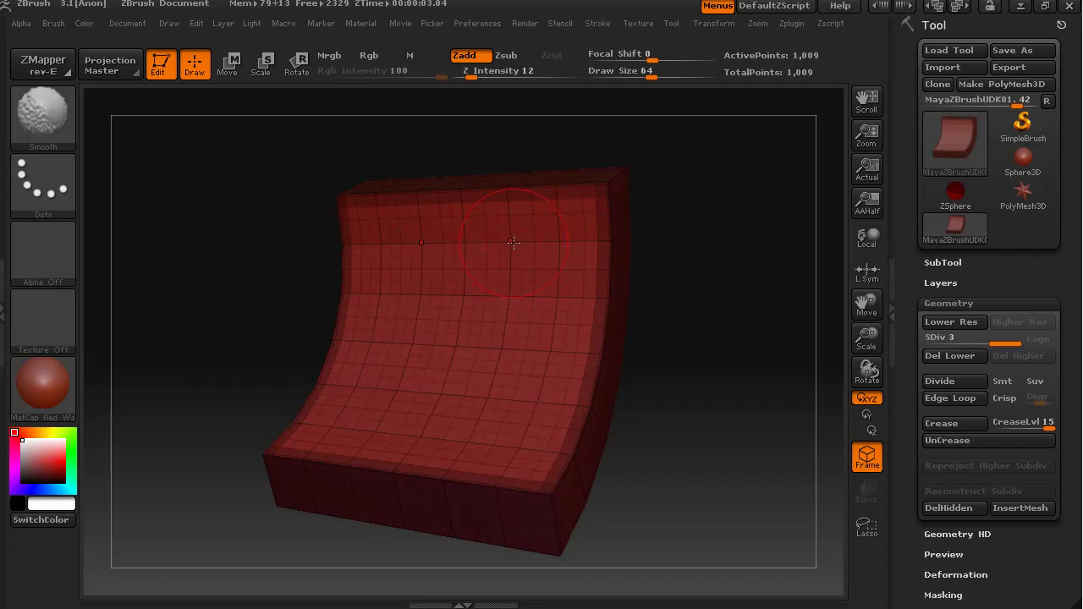
Step: Smooth the ridged upper band, the face seam, the lower front edge and the upper inner edge
left_click_drag(679, 387, 652, 382)
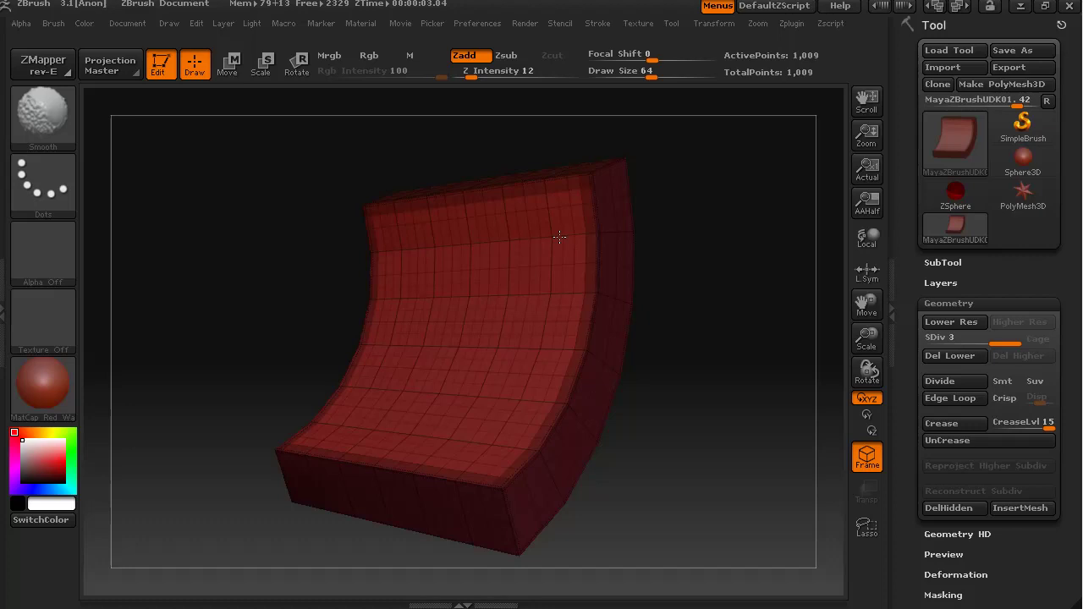
left_click_drag(560, 240, 488, 241)
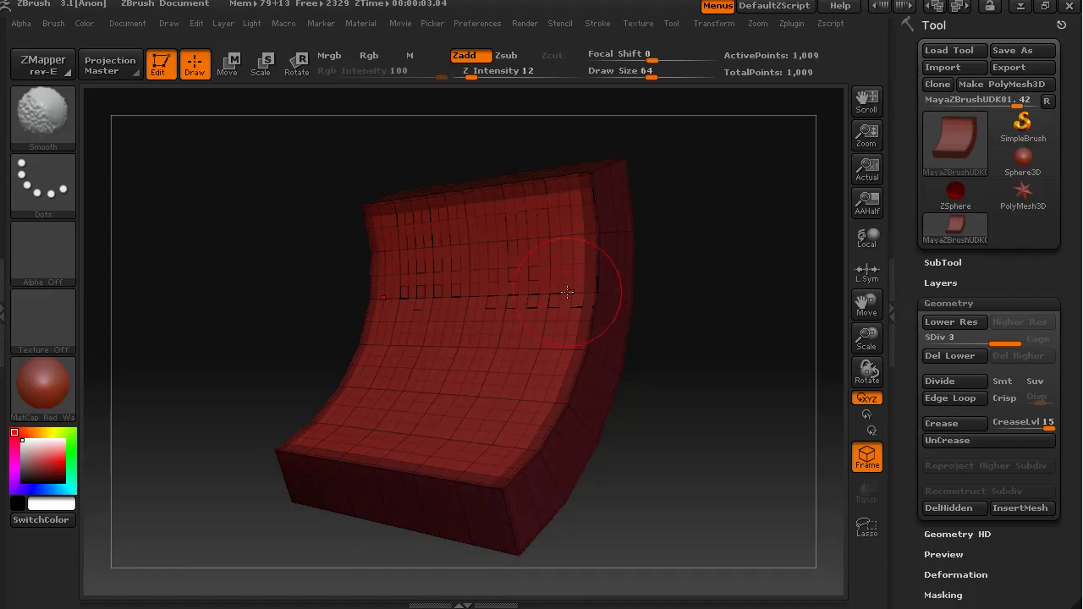
left_click_drag(613, 279, 536, 292, "shift")
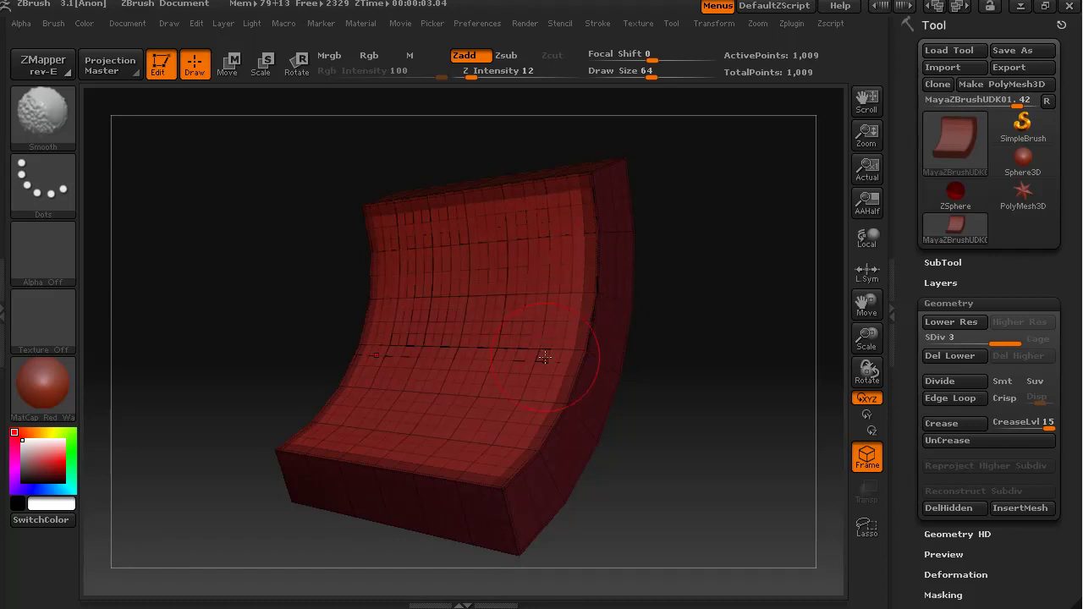
mouse_move(544, 357)
left_mouse_down()
mouse_move(592, 356)
mouse_move(562, 342)
mouse_move(582, 418)
mouse_move(541, 399)
mouse_move(440, 389)
left_mouse_up()
mouse_move(533, 424)
left_mouse_down("shift")
mouse_move(507, 486)
mouse_move(434, 433)
left_mouse_up("shift")
mouse_move(630, 450)
left_mouse_down()
mouse_move(660, 451)
mouse_move(648, 474)
mouse_move(623, 474)
mouse_move(629, 460)
left_mouse_up()
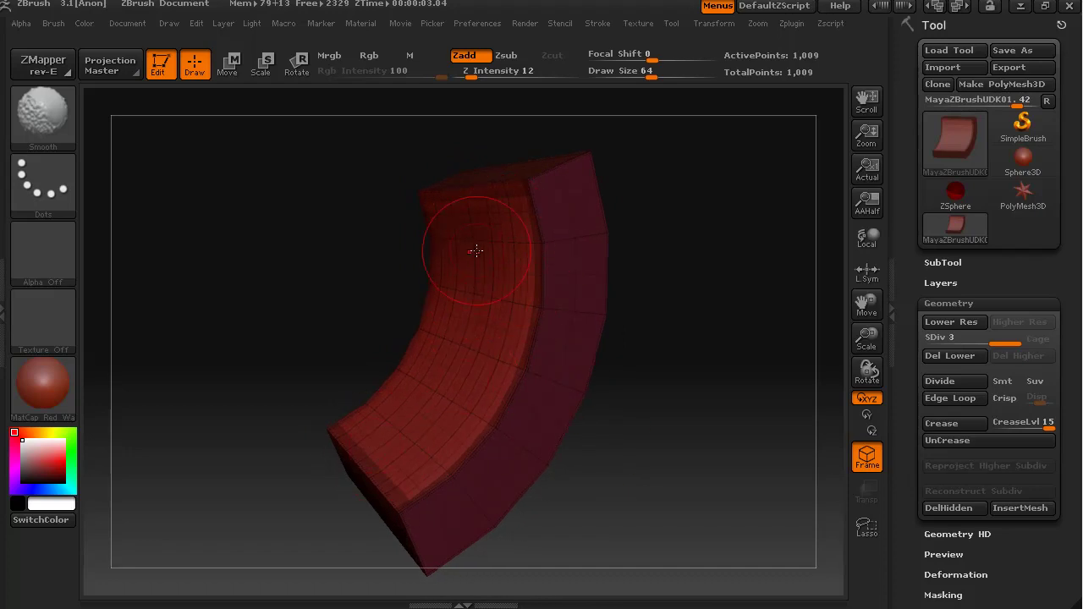
mouse_move(477, 249)
left_mouse_down("shift")
mouse_move(452, 388)
mouse_move(384, 462)
mouse_move(489, 337)
mouse_move(491, 226)
mouse_move(478, 271)
left_mouse_up("shift")
mouse_move(672, 435)
left_mouse_down()
mouse_move(694, 434)
mouse_move(667, 423)
mouse_move(689, 434)
left_mouse_up()
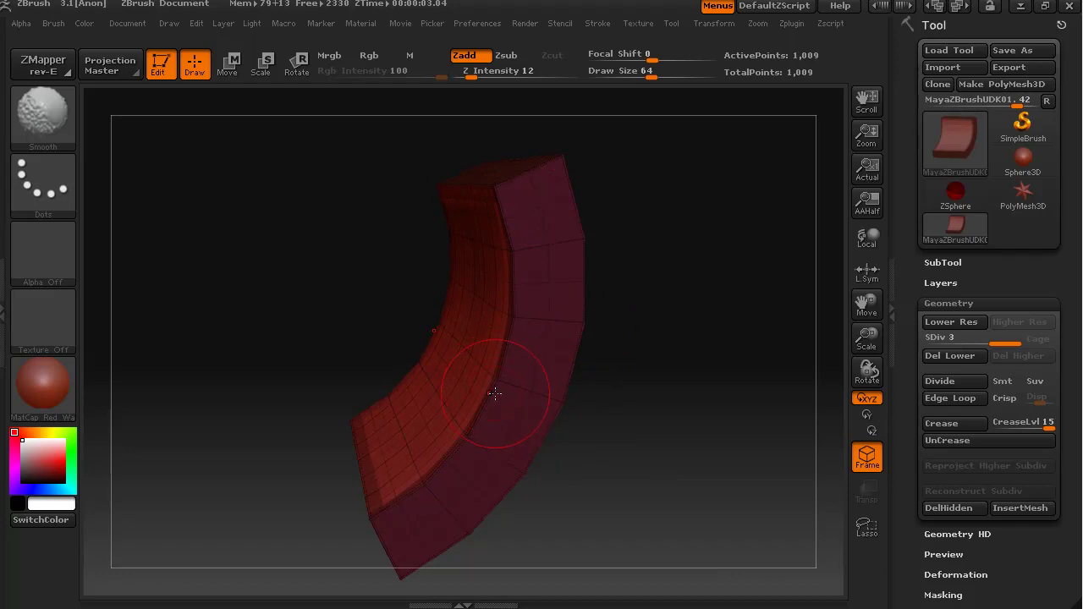
Step: Turn off PolyF and rotate to view the solid red block edge-on and from its side
left_click_drag(595, 556, 652, 314)
left_click(866, 457)
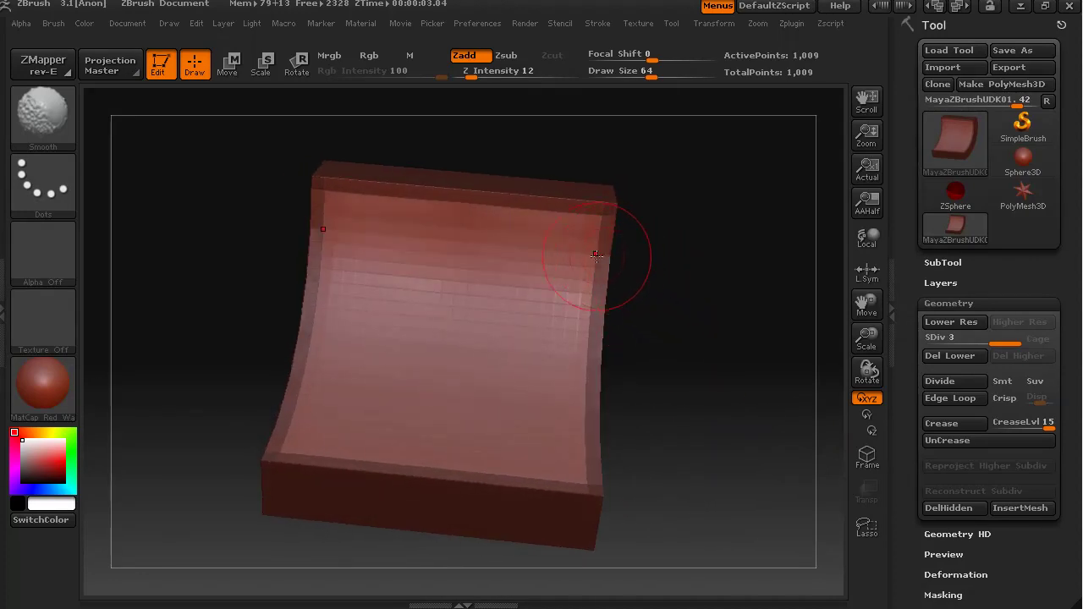
left_click_drag(727, 470, 671, 452)
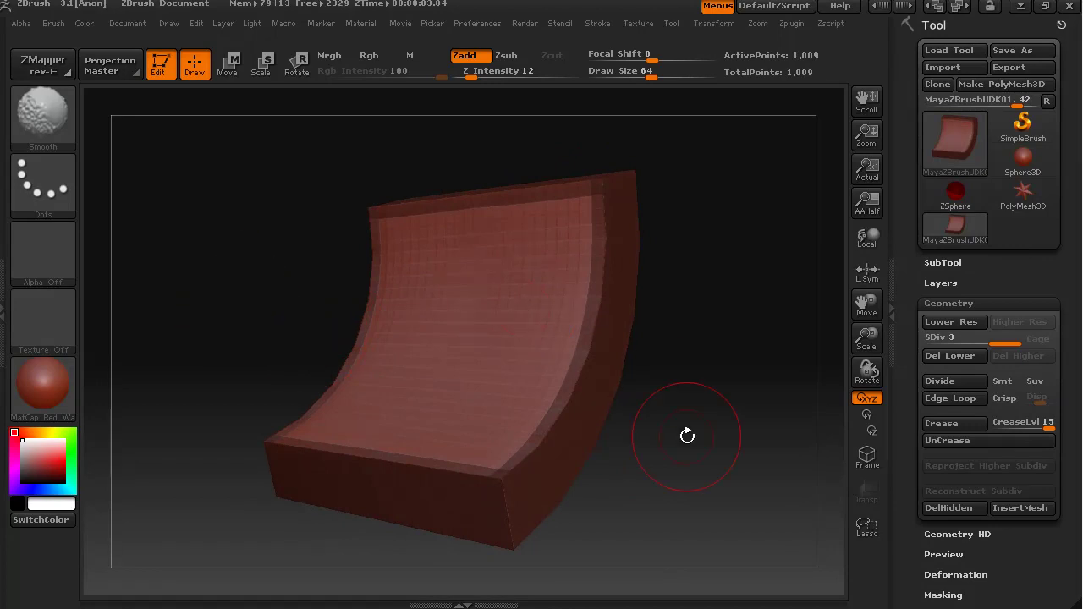
mouse_move(689, 435)
left_mouse_down()
mouse_move(713, 500)
mouse_move(696, 500)
mouse_move(725, 500)
mouse_move(696, 503)
mouse_move(764, 503)
mouse_move(787, 486)
mouse_move(689, 495)
mouse_move(743, 503)
left_mouse_up()
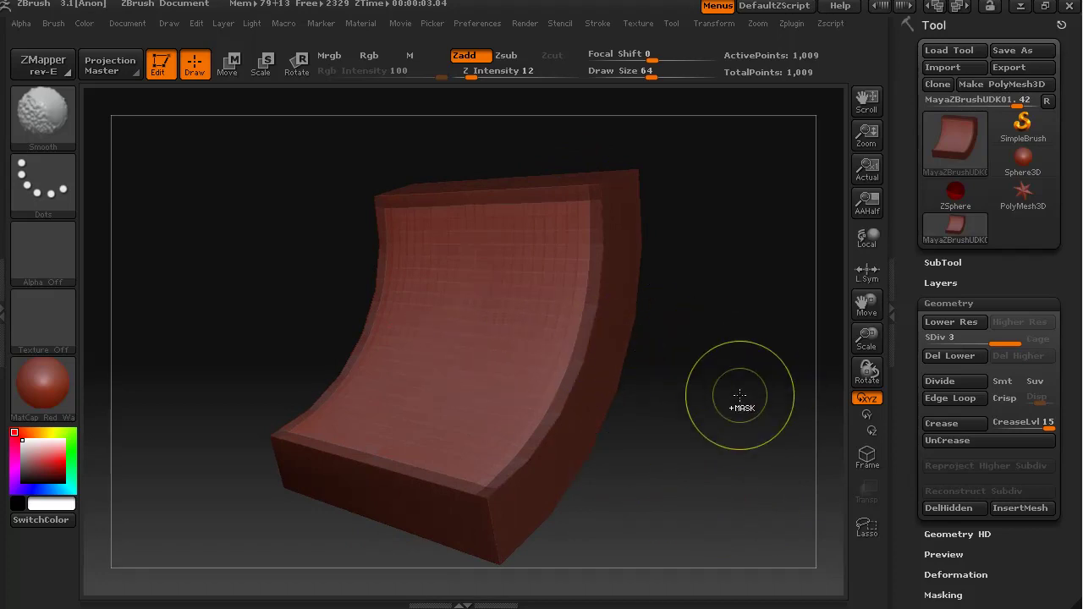
Step: Invert the mask onto the inner curved face and snap the model to a flat side view
left_click(731, 462, "ctrl")
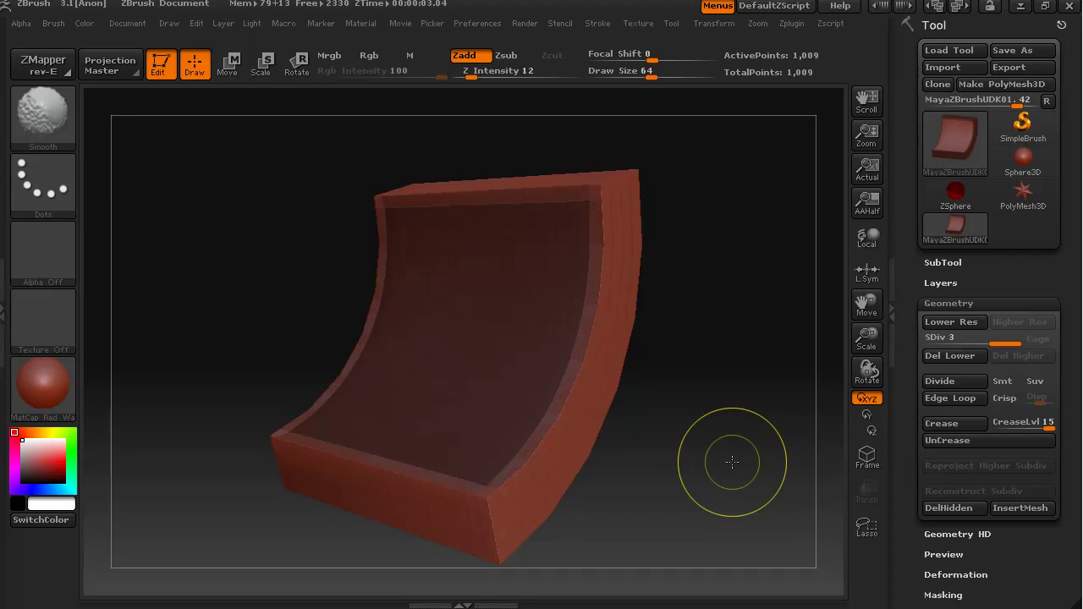
left_click_drag(720, 513, 669, 508)
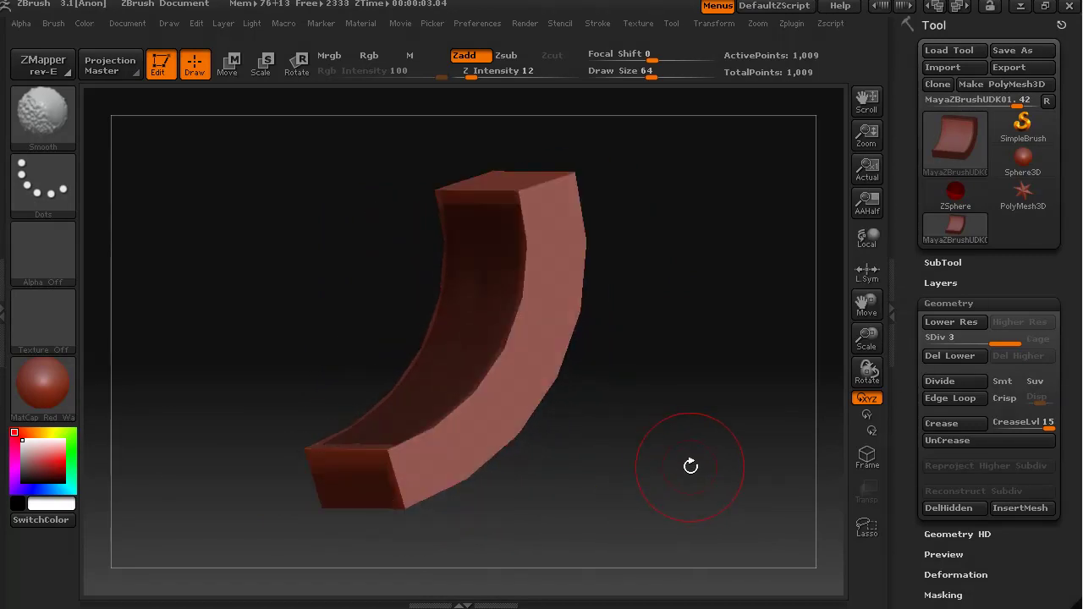
left_click_drag(675, 475, 675, 474, "shift")
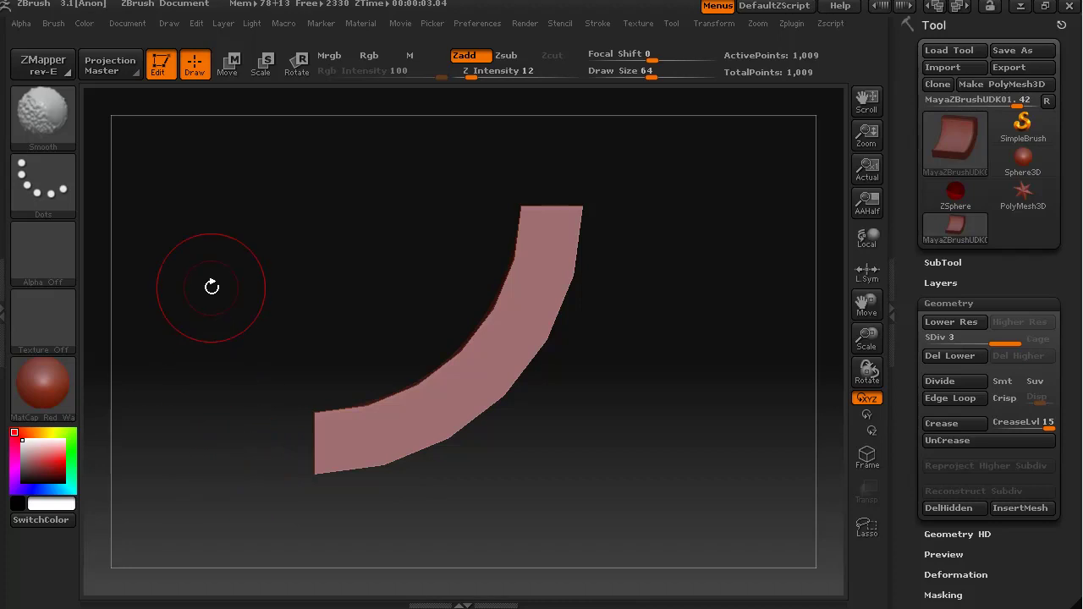
Step: Select the Move brush and pull the upper right edge outward
left_click(50, 113)
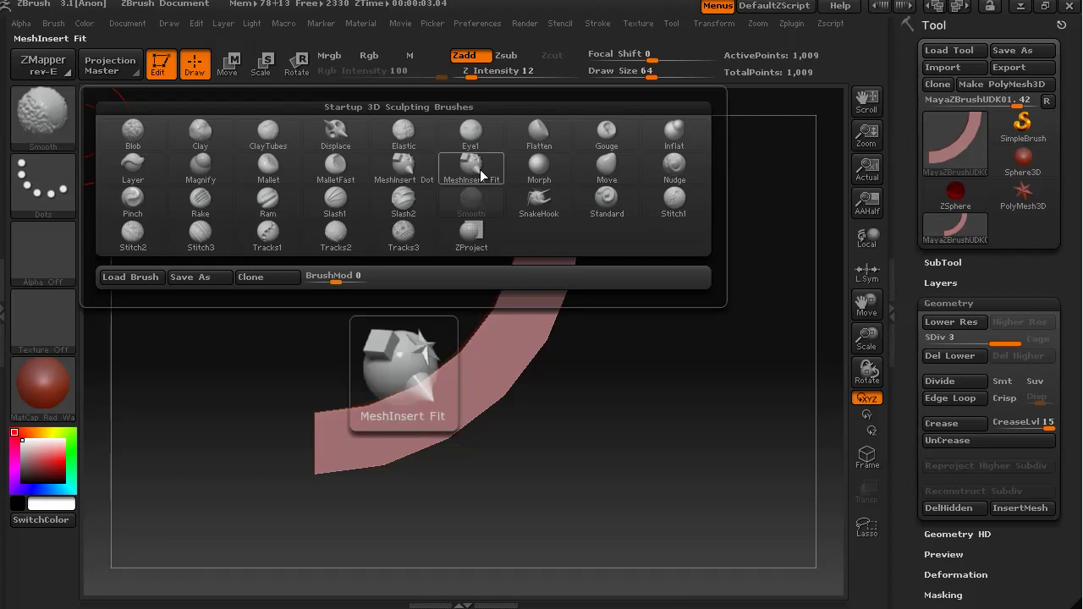
left_click(604, 165)
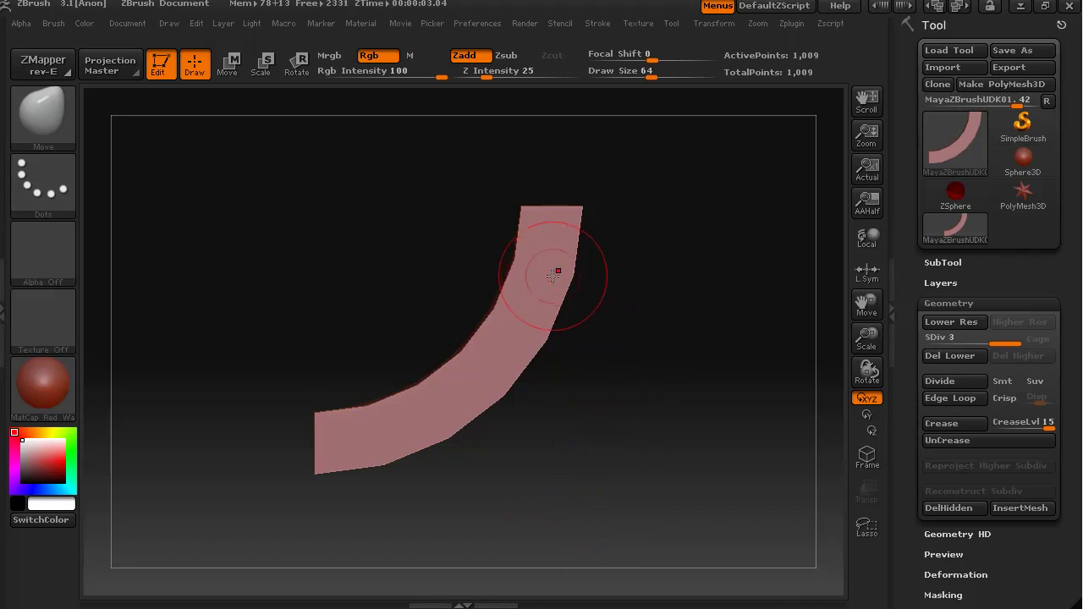
left_click_drag(554, 277, 588, 292)
Step: Toggle undo and redo to compare the edge pull, then undo it
key("ctrl+z")
key("ctrl+shift+z")
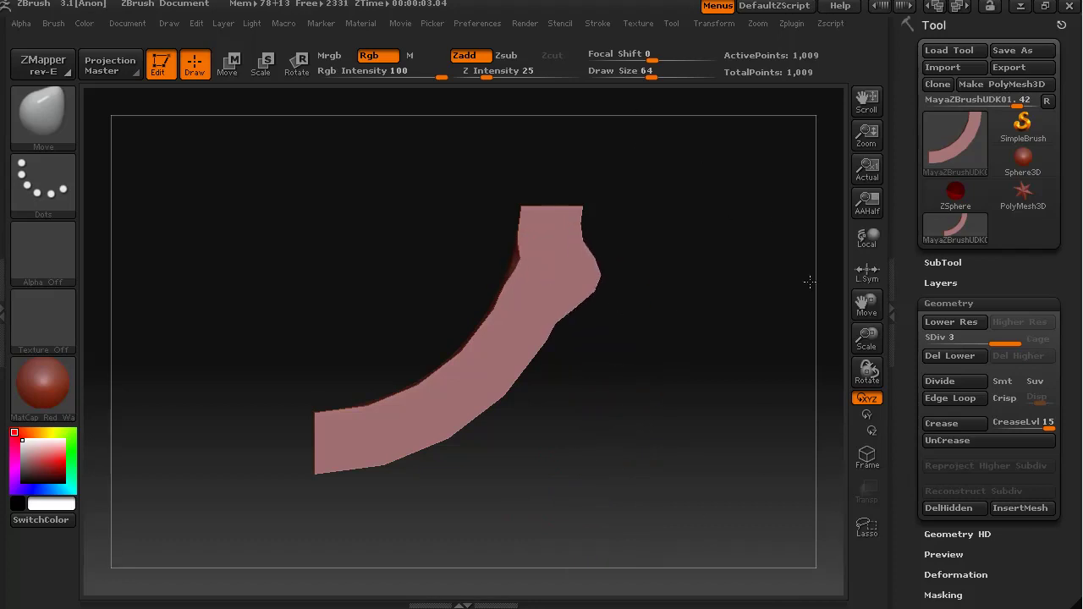
key("ctrl+z")
key("ctrl+z")
key("ctrl+shift+z")
key("ctrl+z")
key("ctrl+shift+z")
key("ctrl+shift+z")
key("ctrl+z")
key("ctrl+z")
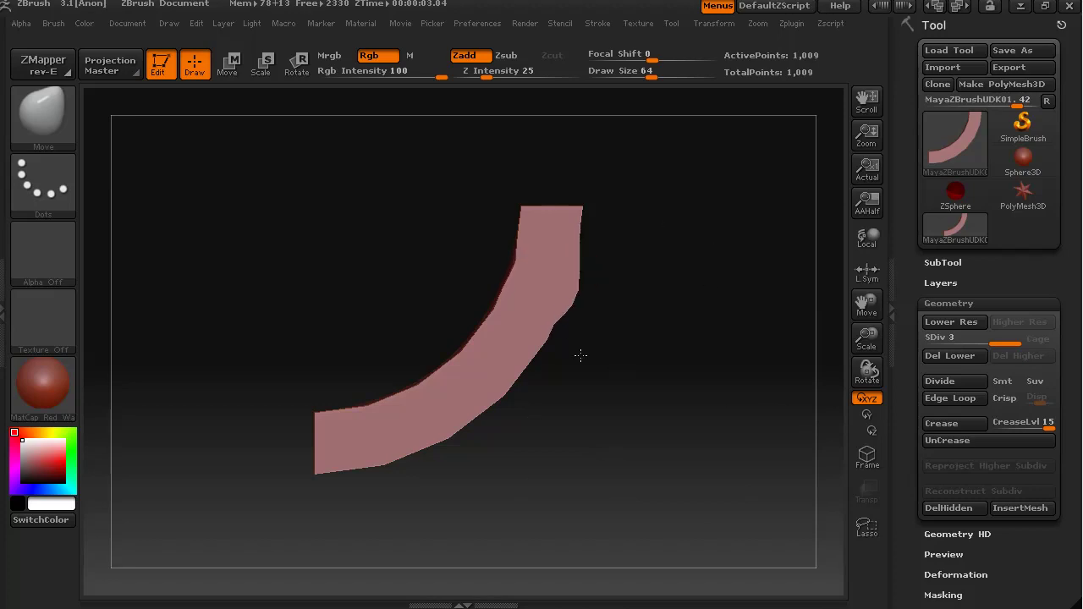
key("ctrl+shift+z")
key("ctrl+shift+z")
key("ctrl+z")
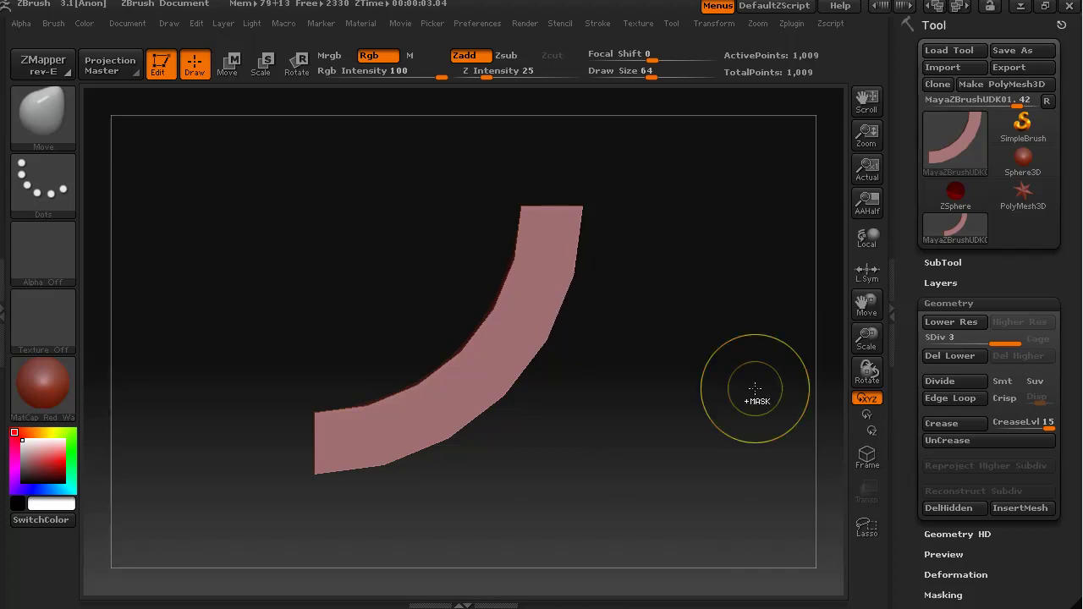
Step: Zoom, rotate and pan in close on the bent block's curved end to inspect its masked edge
mouse_move(532, 490)
left_mouse_down()
mouse_move(586, 503)
mouse_move(575, 491)
mouse_move(536, 496)
left_mouse_up()
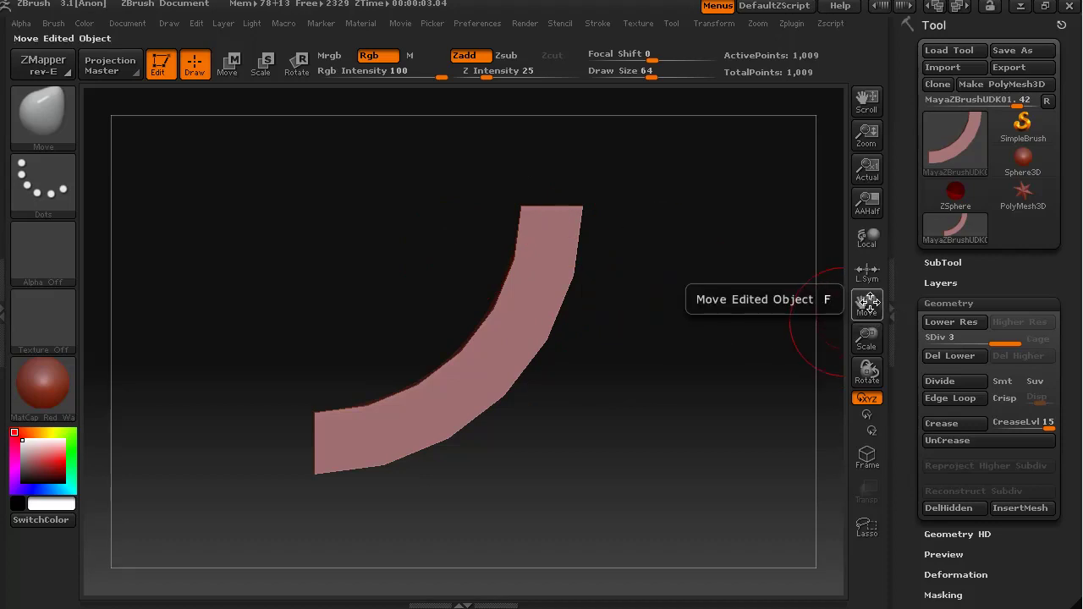
left_click_drag(866, 339, 606, 287)
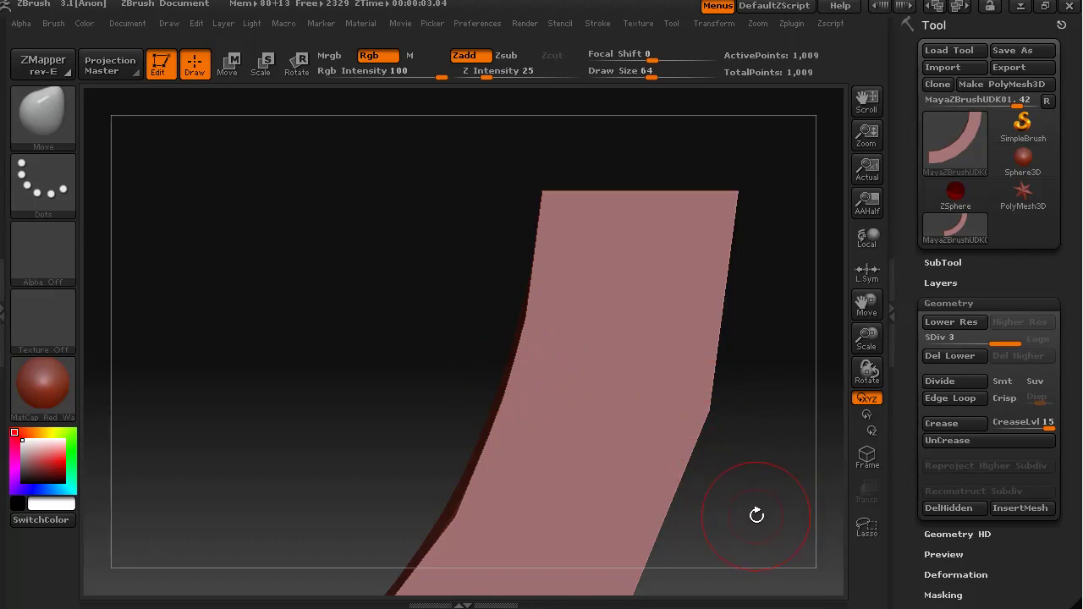
mouse_move(754, 515)
left_mouse_down()
mouse_move(768, 471)
mouse_move(752, 496)
left_mouse_up()
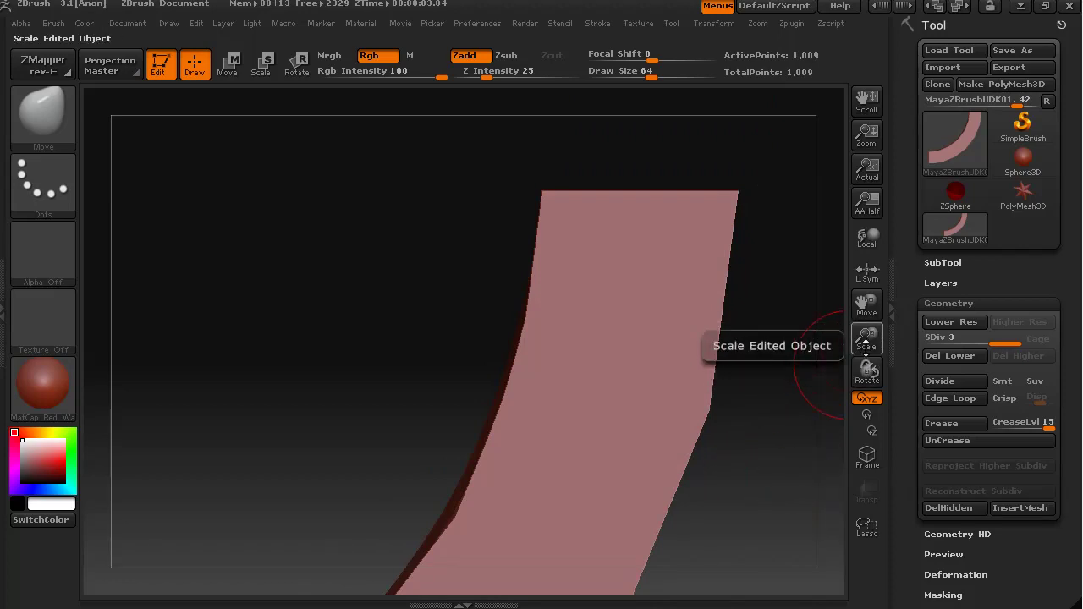
left_click_drag(866, 307, 865, 303)
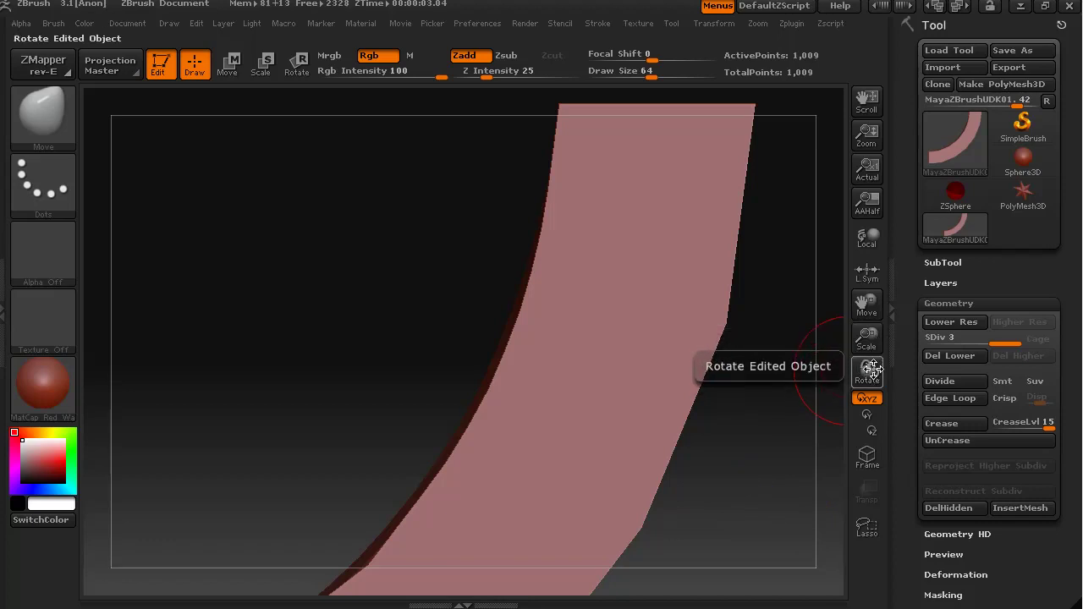
left_click_drag(865, 302, 865, 302)
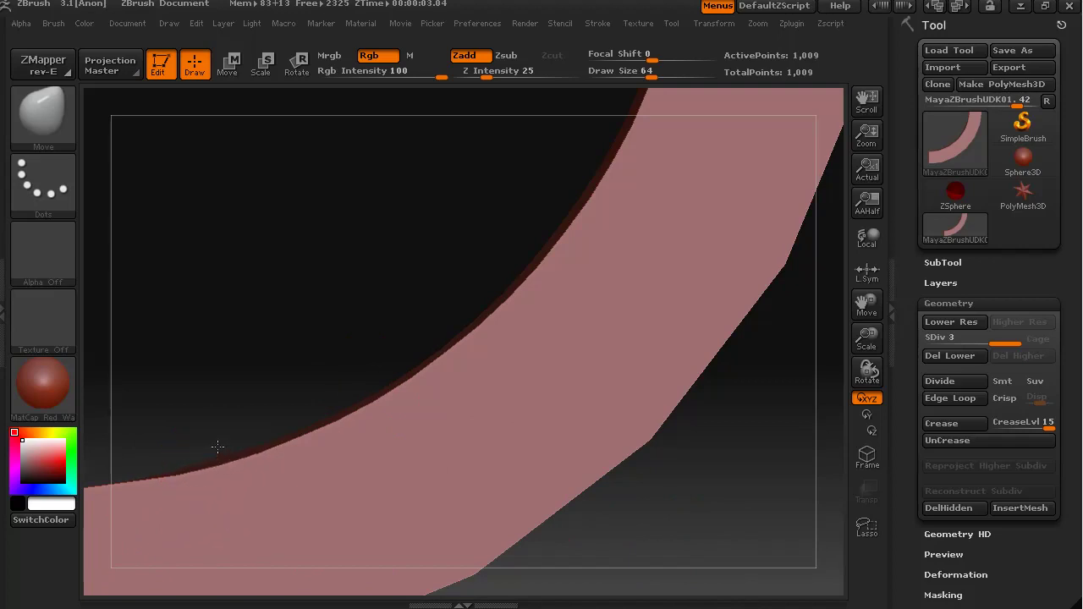
Step: Rotate to expose the block's inner side and zoom out until the whole model fits in perspective
left_click_drag(731, 530, 737, 555)
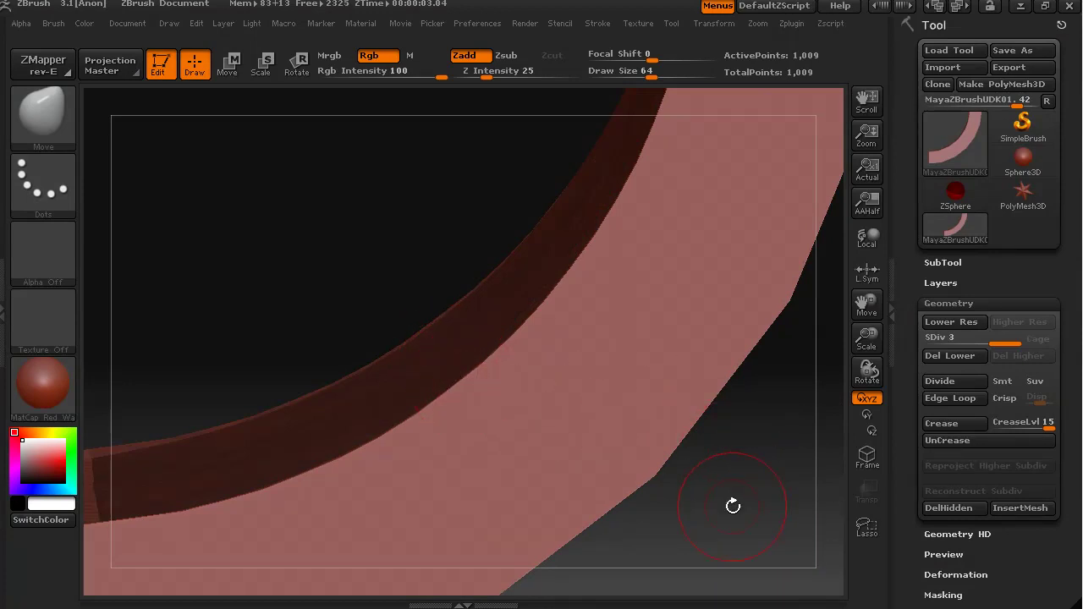
left_click_drag(732, 505, 732, 506)
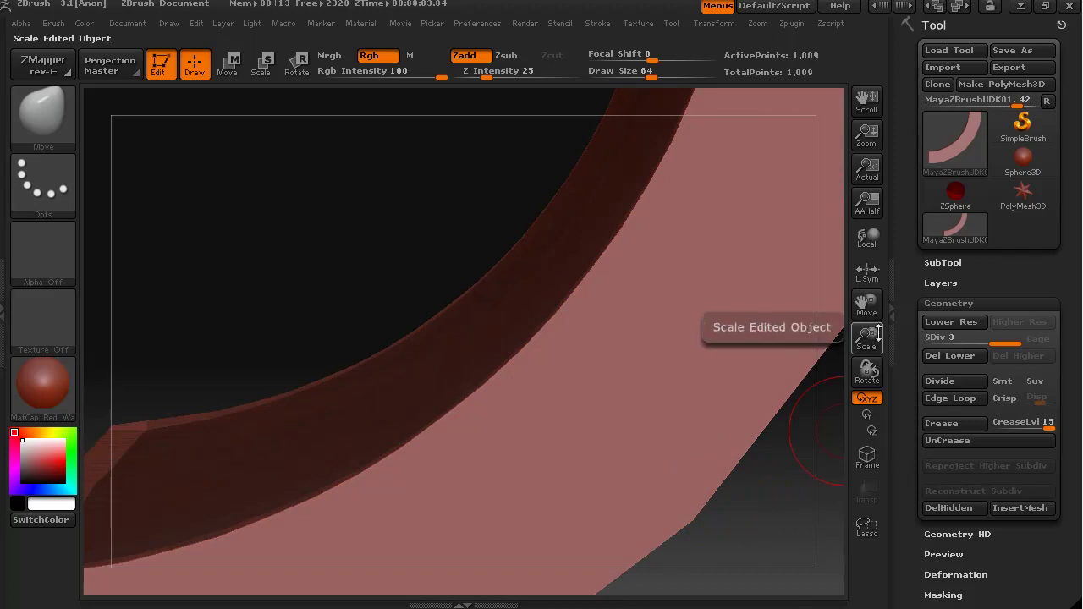
mouse_move(866, 338)
left_mouse_down()
mouse_move(863, 377)
mouse_move(865, 347)
left_mouse_up()
mouse_move(645, 439)
left_mouse_down()
mouse_move(682, 452)
mouse_move(686, 428)
left_mouse_up()
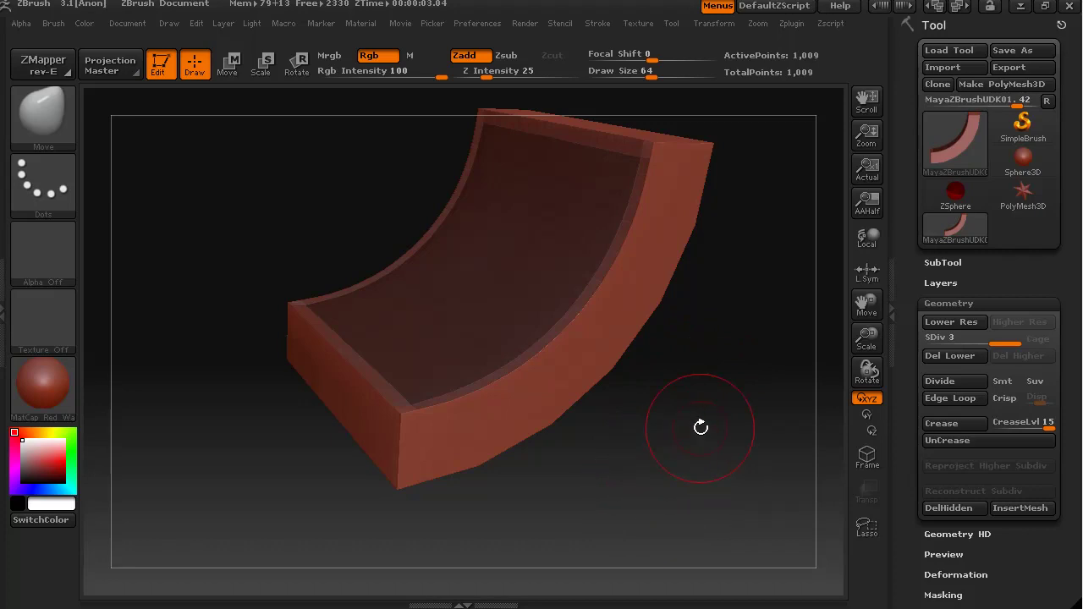
Step: Invert and then clear the mask so the entire bent block shows one even red
left_click_drag(698, 426, 749, 431)
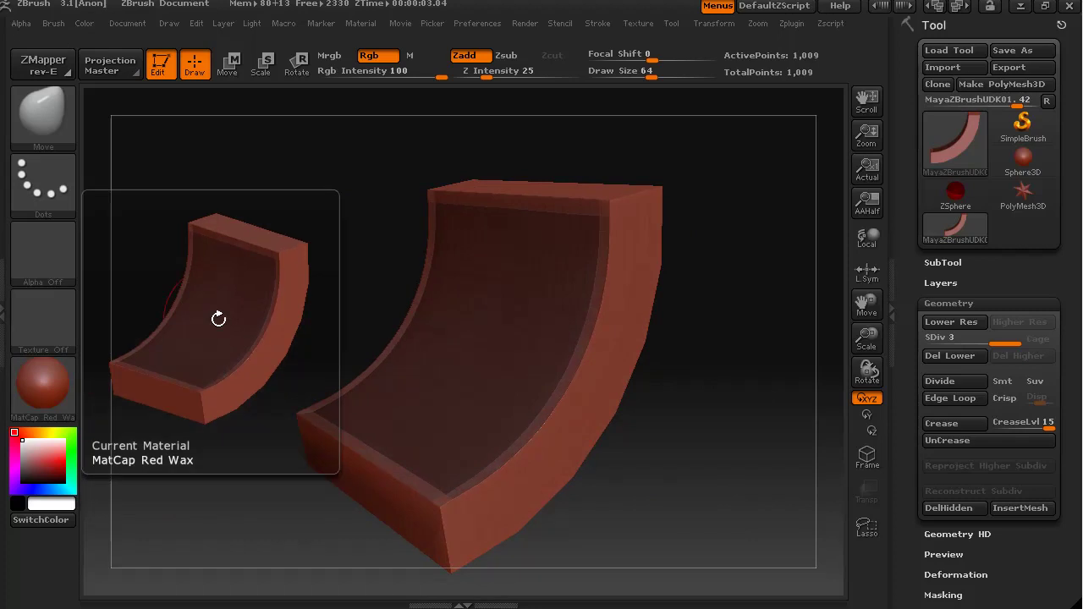
left_click_drag(720, 459, 723, 461)
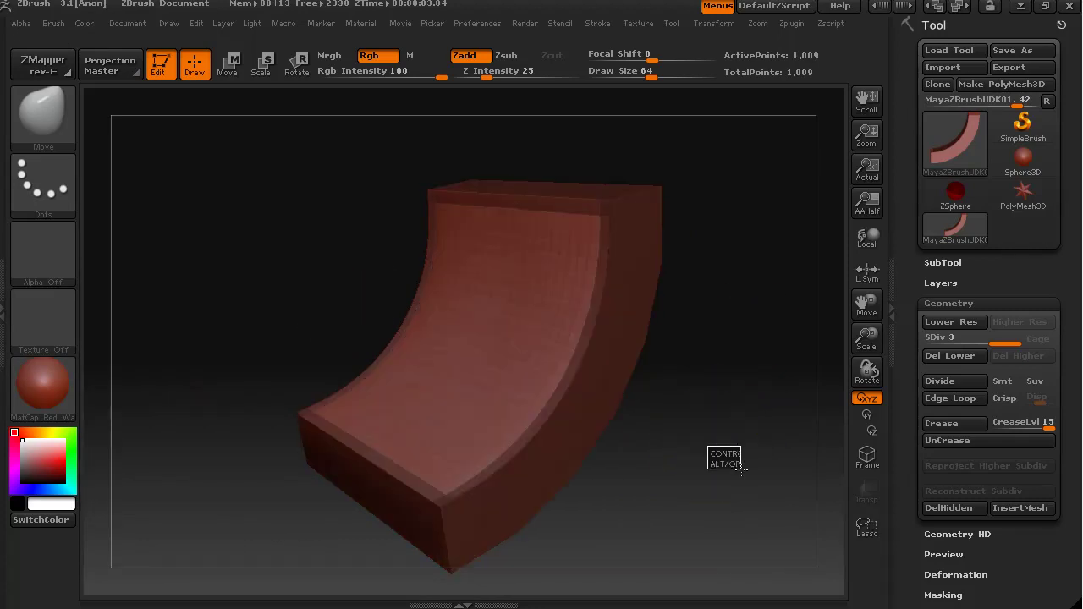
left_click(750, 482, "ctrl+alt")
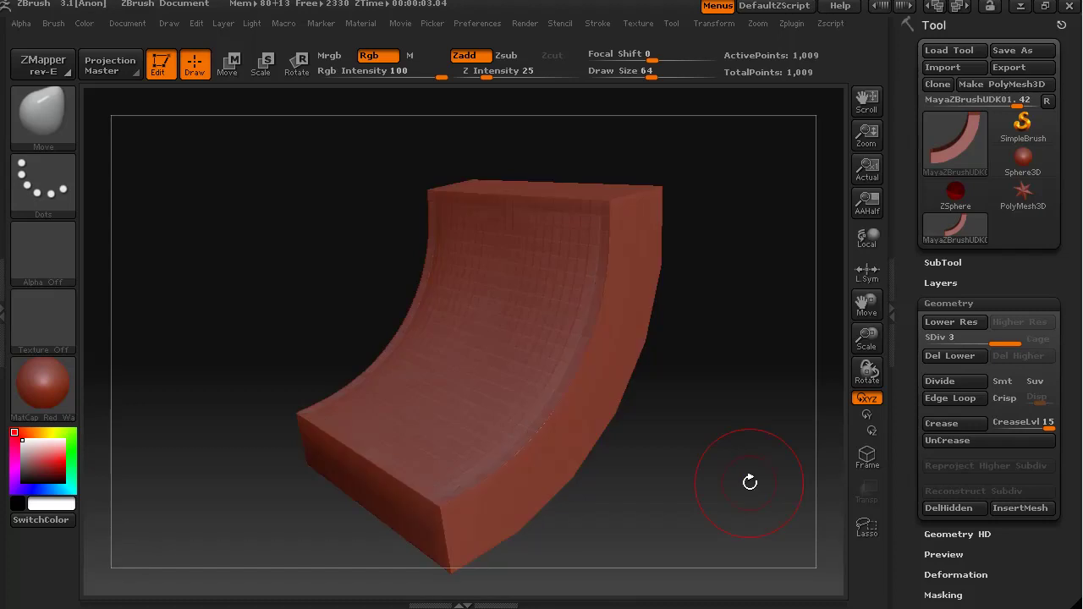
mouse_move(699, 502)
left_mouse_down()
mouse_move(689, 503)
mouse_move(708, 495)
mouse_move(668, 515)
left_mouse_up()
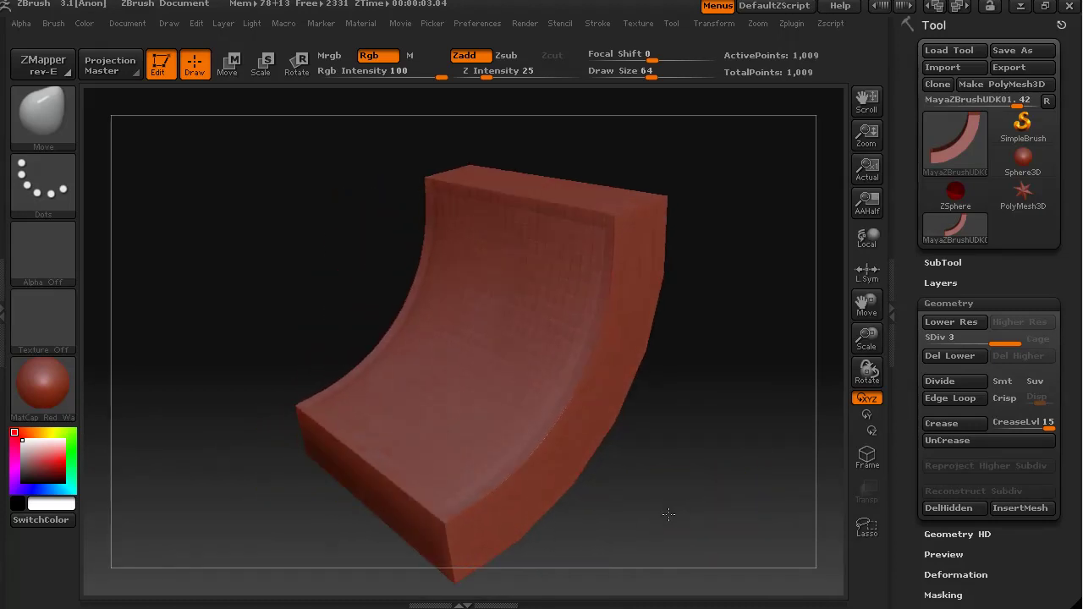